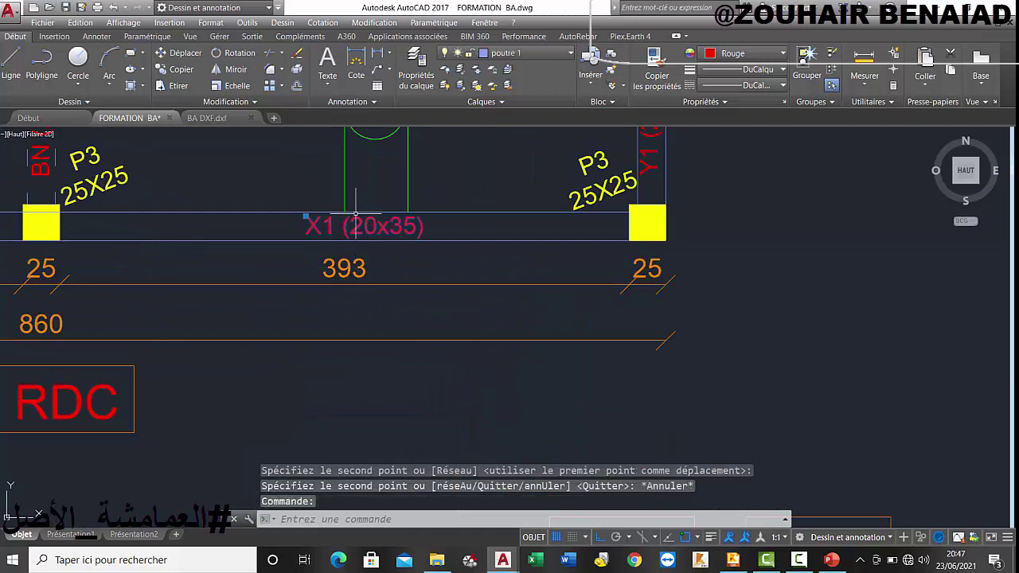
Copy the X1 (20x35) beam label from the plan to the two empty squares below it.
{"action": "left_click", "coordinate": [180, 70]}
{"action": "left_click", "coordinate": [354, 230]}
{"action": "scroll", "coordinate": [354, 226], "scroll_direction": "down", "scroll_amount": 2}
{"action": "middle_click_drag", "start_coordinate": [351, 472], "coordinate": [326, 323]}
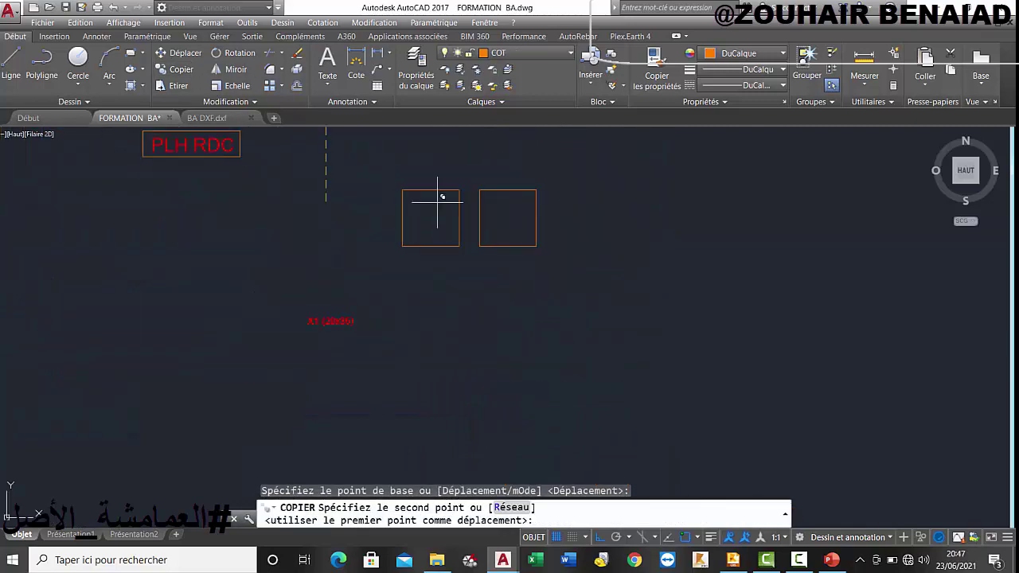
{"action": "scroll", "coordinate": [475, 238], "scroll_direction": "up", "scroll_amount": 1}
{"action": "left_click", "coordinate": [451, 204]}
{"action": "key", "text": "Escape"}
{"action": "scroll", "coordinate": [450, 204], "scroll_direction": "up", "scroll_amount": 1}
Replace the text of the copied X1 (20x35) label with "=".
{"action": "left_click", "coordinate": [450, 205]}
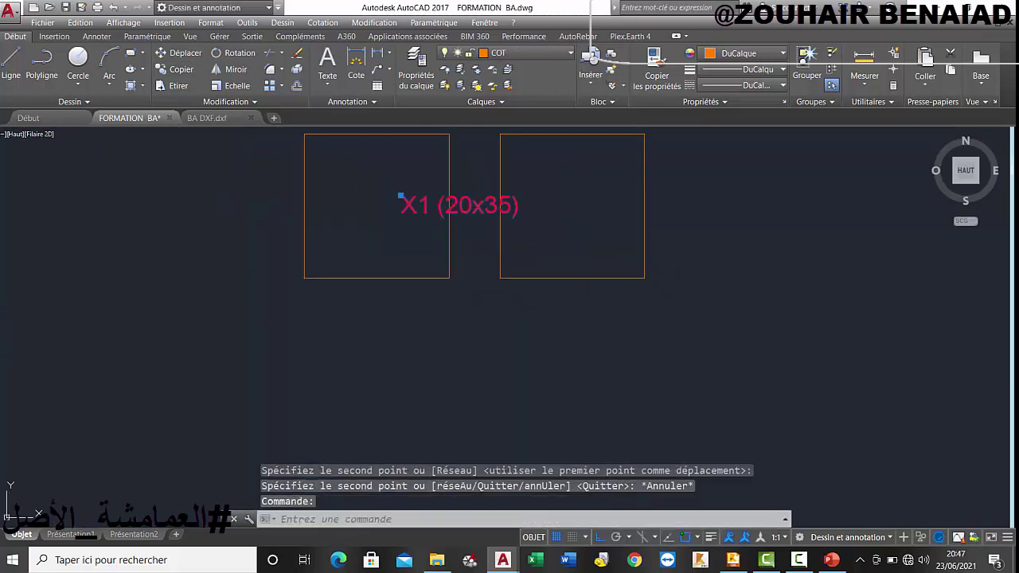
{"action": "double_click", "coordinate": [457, 207]}
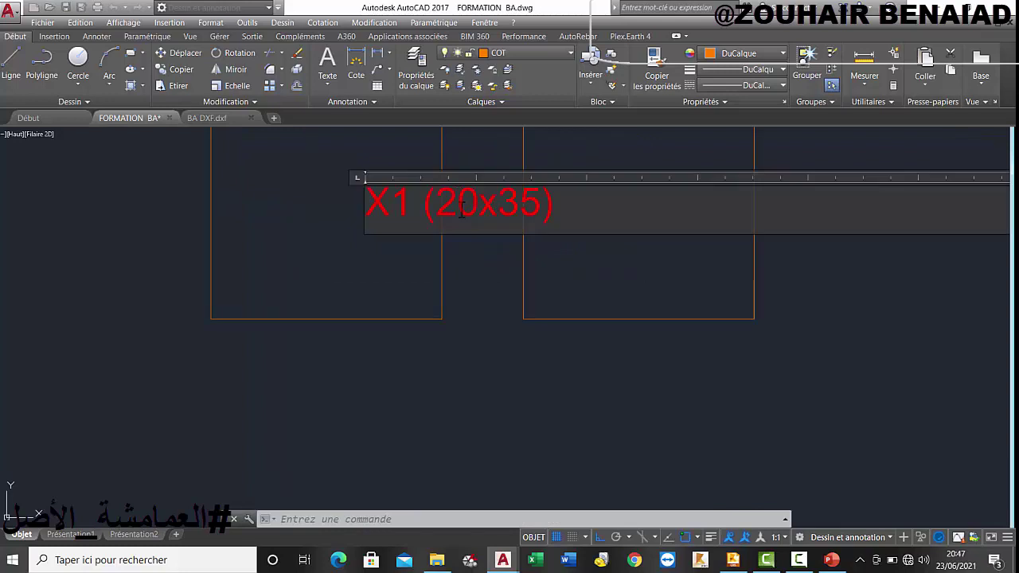
{"action": "type", "text": "++"}
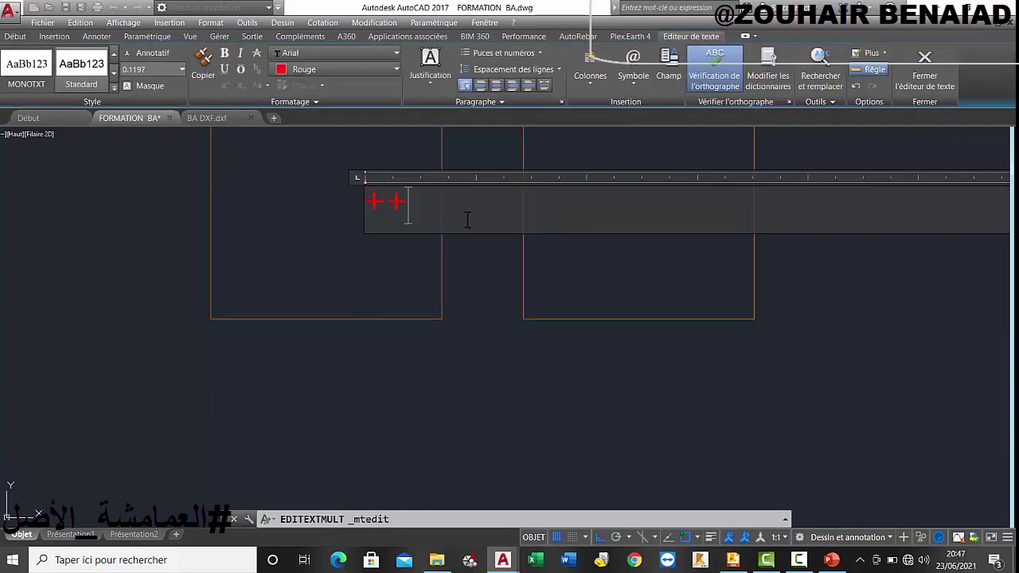
{"action": "key", "text": "BackSpace"}
{"action": "key", "text": "BackSpace"}
{"action": "left_click", "coordinate": [332, 221]}
{"action": "left_click", "coordinate": [332, 221]}
Move the "=" text into the gap between the two squares, at about mid-height.
{"action": "left_click", "coordinate": [426, 177]}
{"action": "left_click", "coordinate": [180, 55]}
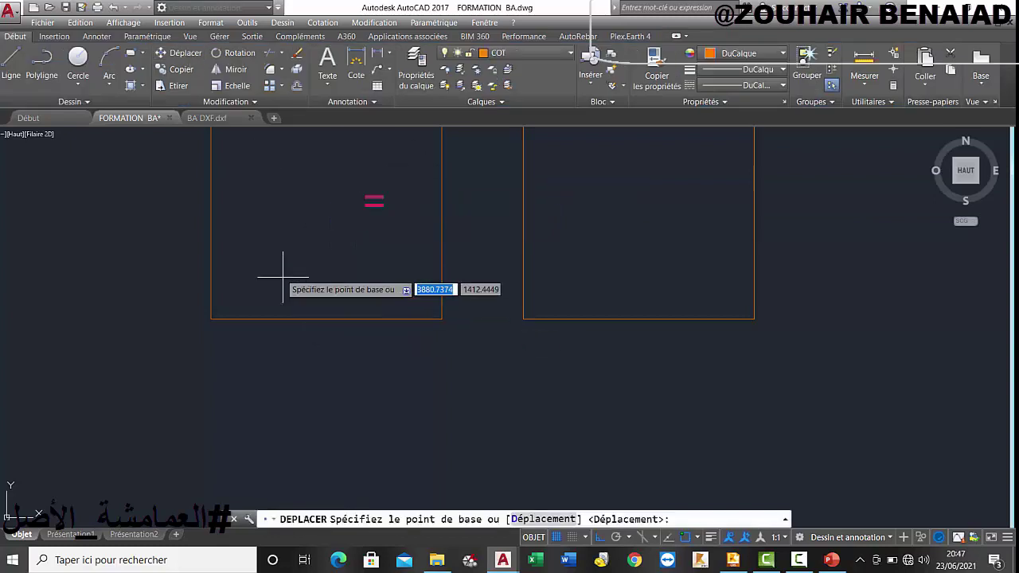
{"action": "left_click", "coordinate": [103, 323]}
{"action": "left_click", "coordinate": [210, 388]}
{"action": "scroll", "coordinate": [475, 287], "scroll_direction": "down", "scroll_amount": 1}
{"action": "middle_click_drag", "start_coordinate": [504, 272], "coordinate": [496, 295]}
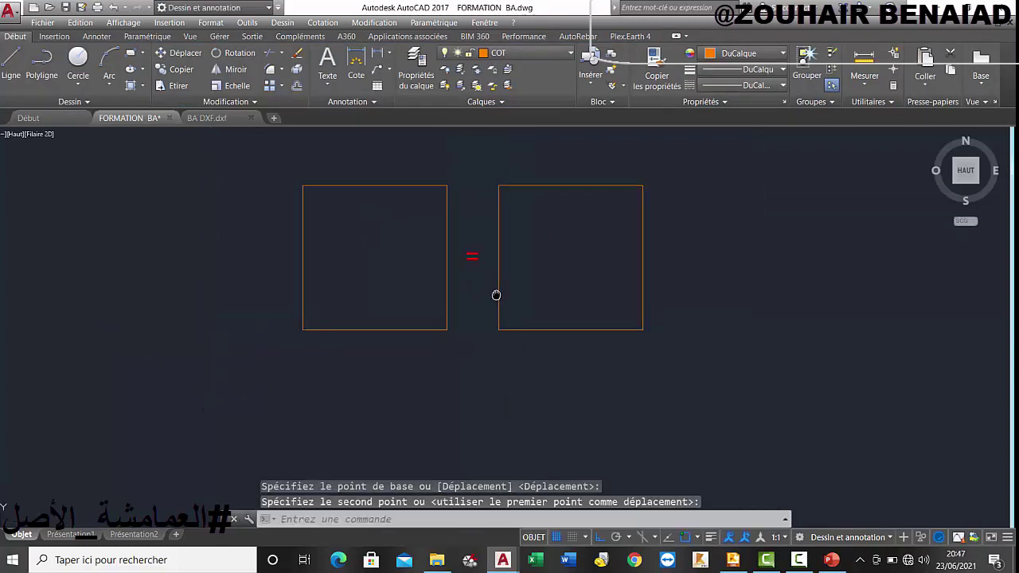
Add a linear dimension above the left square for its top edge.
{"action": "left_click", "coordinate": [355, 64]}
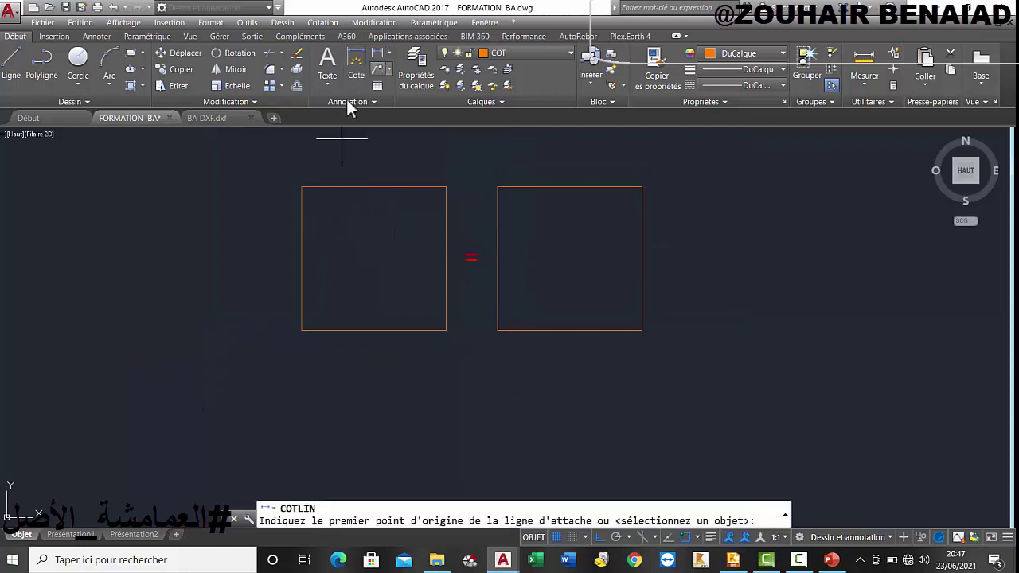
{"action": "left_click", "coordinate": [301, 187]}
{"action": "left_click", "coordinate": [445, 187]}
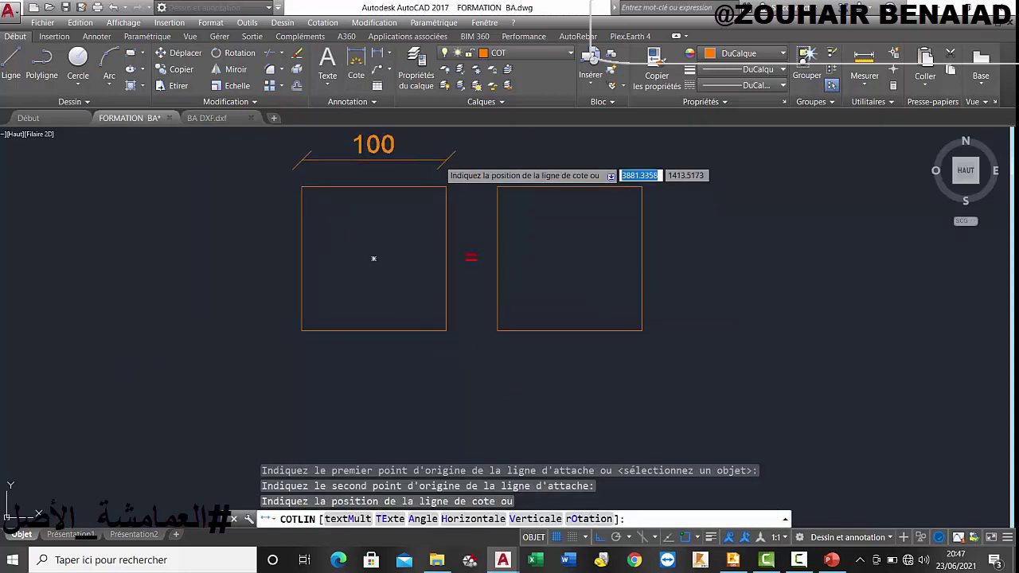
{"action": "left_click", "coordinate": [472, 160]}
{"action": "key", "text": "Return"}
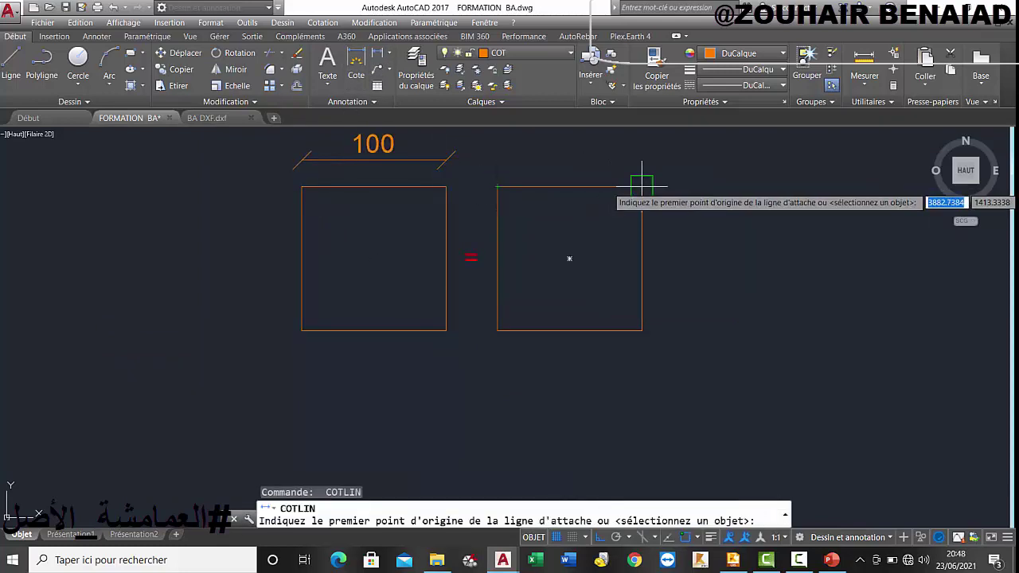
{"action": "left_click", "coordinate": [641, 187]}
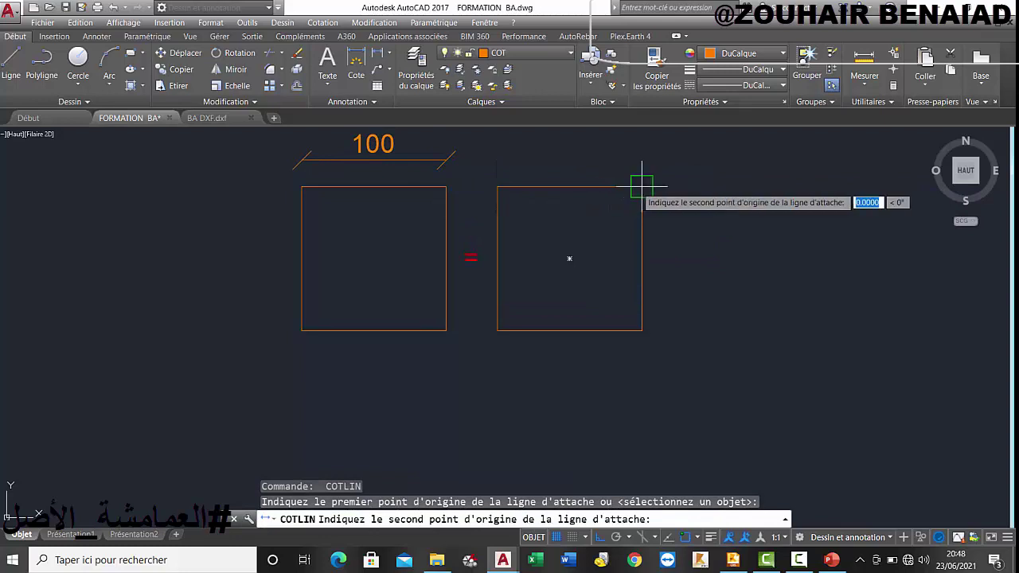
{"action": "left_click", "coordinate": [641, 187]}
{"action": "key", "text": "Escape"}
Add a linear dimension for the right square's top edge, in line with the left square's dimension.
{"action": "key", "text": "Return"}
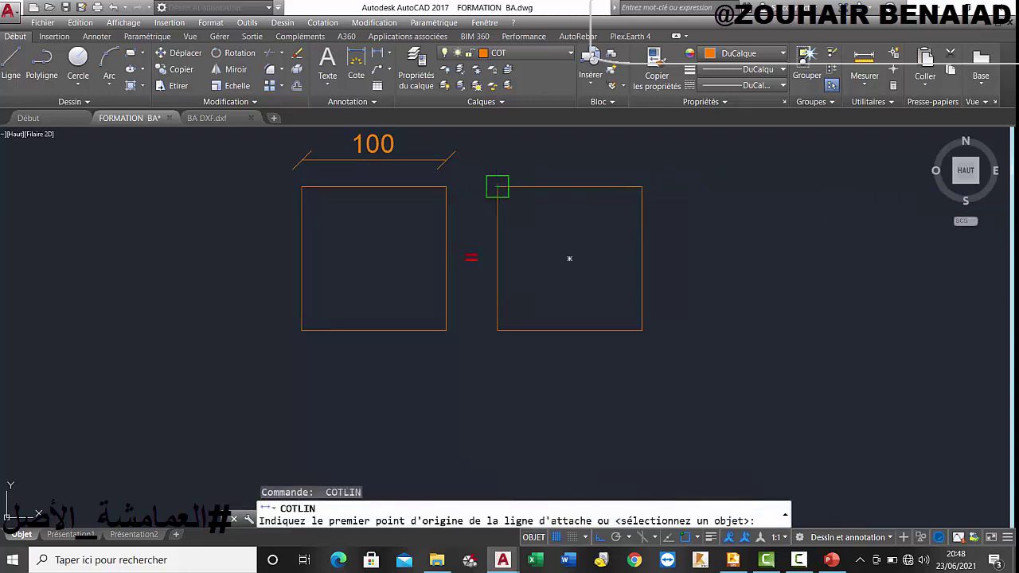
{"action": "left_click", "coordinate": [498, 187]}
{"action": "left_click", "coordinate": [642, 187]}
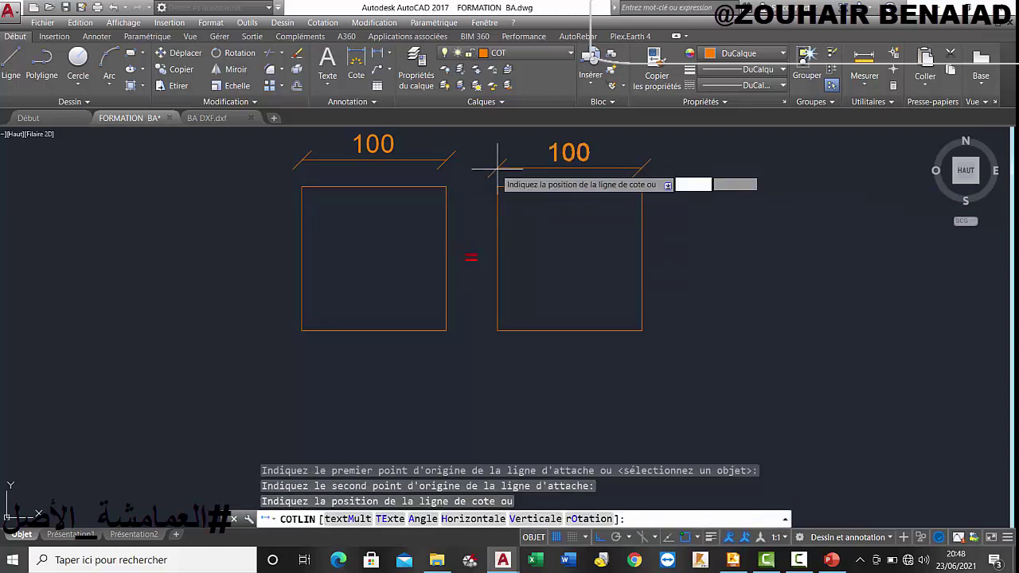
{"action": "left_click", "coordinate": [445, 159]}
Copy the "=" text horizontally into the middle of the left square.
{"action": "left_click", "coordinate": [471, 253]}
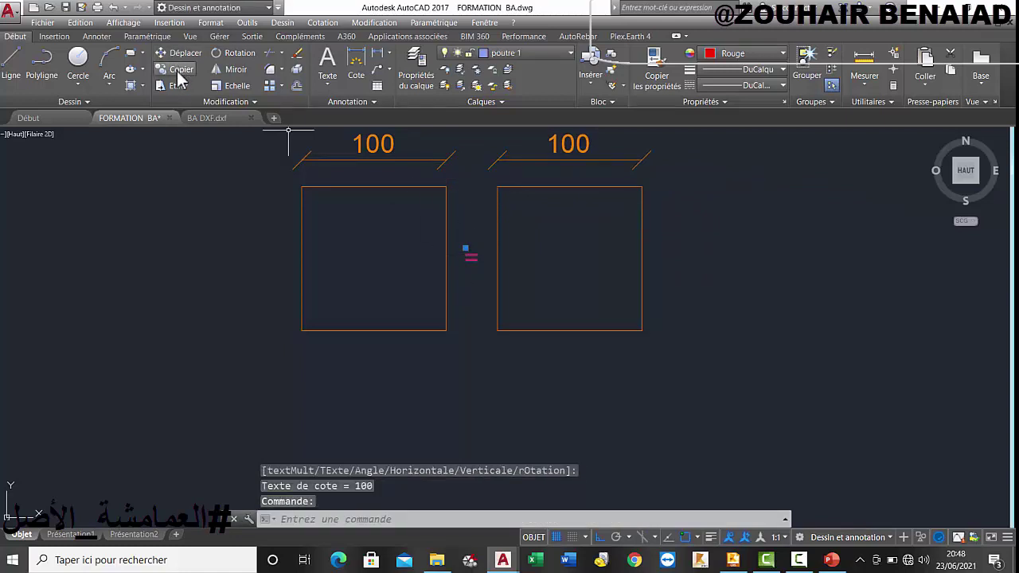
{"action": "left_click", "coordinate": [180, 76]}
{"action": "left_click", "coordinate": [468, 262]}
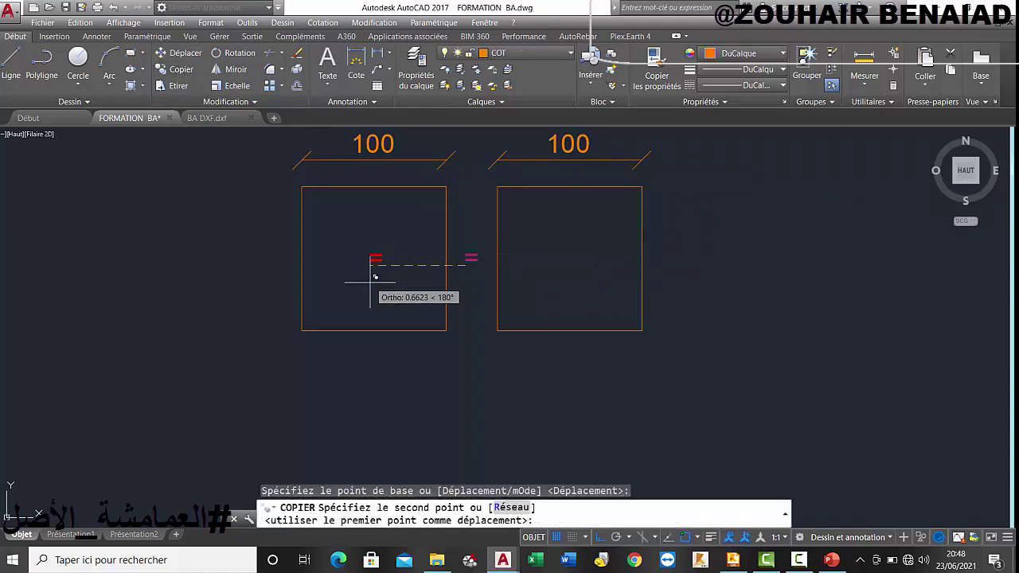
{"action": "key", "text": "Escape"}
{"action": "left_click", "coordinate": [371, 261]}
{"action": "key", "text": "Escape"}
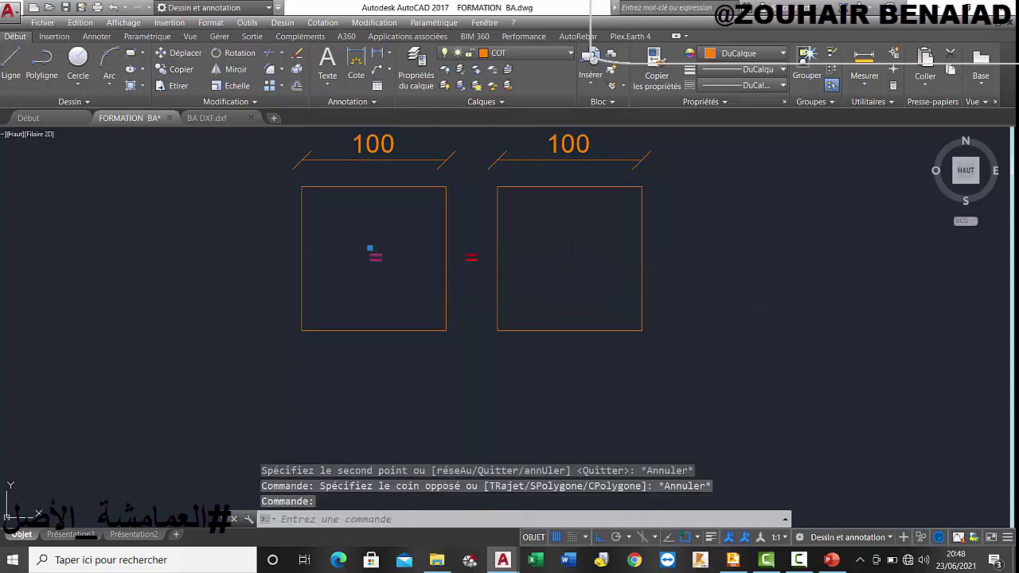
Change the copied "=" text inside the left square to "15+5".
{"action": "double_click", "coordinate": [378, 257]}
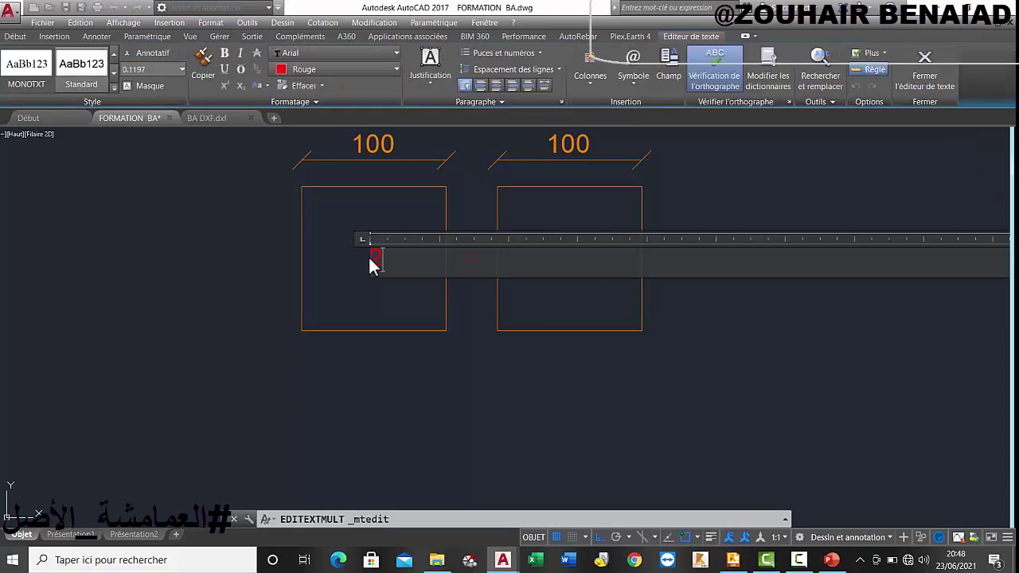
{"action": "left_click", "coordinate": [370, 262]}
{"action": "type", "text": "15+5"}
{"action": "left_click", "coordinate": [391, 296]}
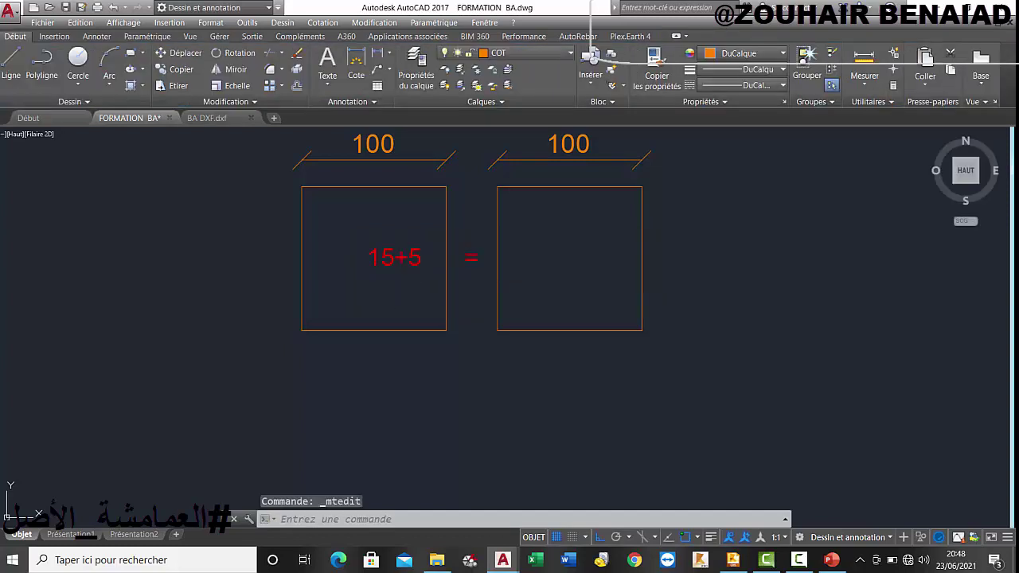
Move the "15+5" text slightly to the left so it sits centred in its square.
{"action": "left_click", "coordinate": [414, 282]}
{"action": "left_click", "coordinate": [360, 232]}
{"action": "left_click", "coordinate": [179, 52]}
{"action": "left_click", "coordinate": [218, 289]}
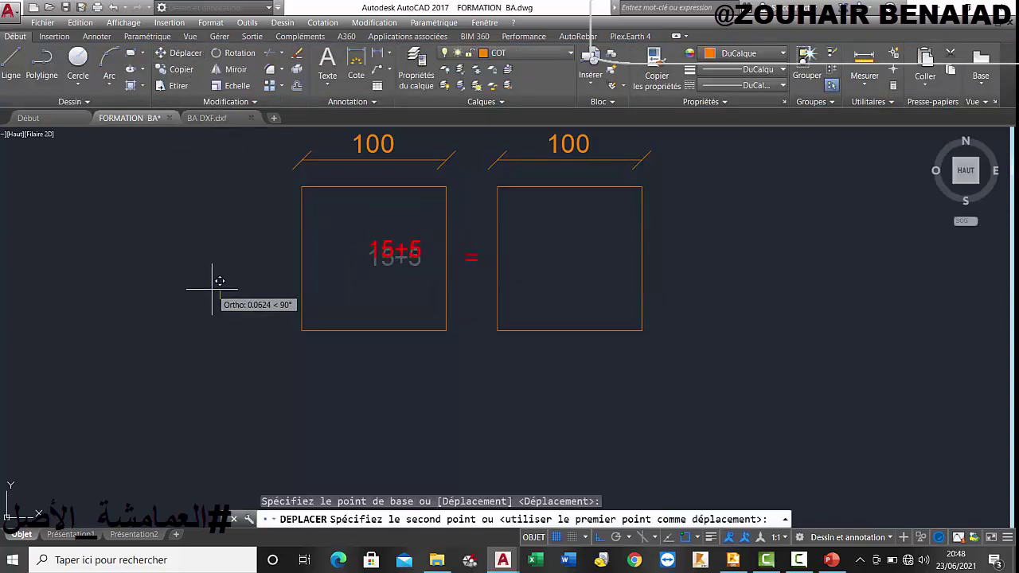
{"action": "left_click", "coordinate": [197, 290]}
Copy the "15+5" text horizontally into the right square.
{"action": "left_click", "coordinate": [416, 269]}
{"action": "left_click", "coordinate": [349, 217]}
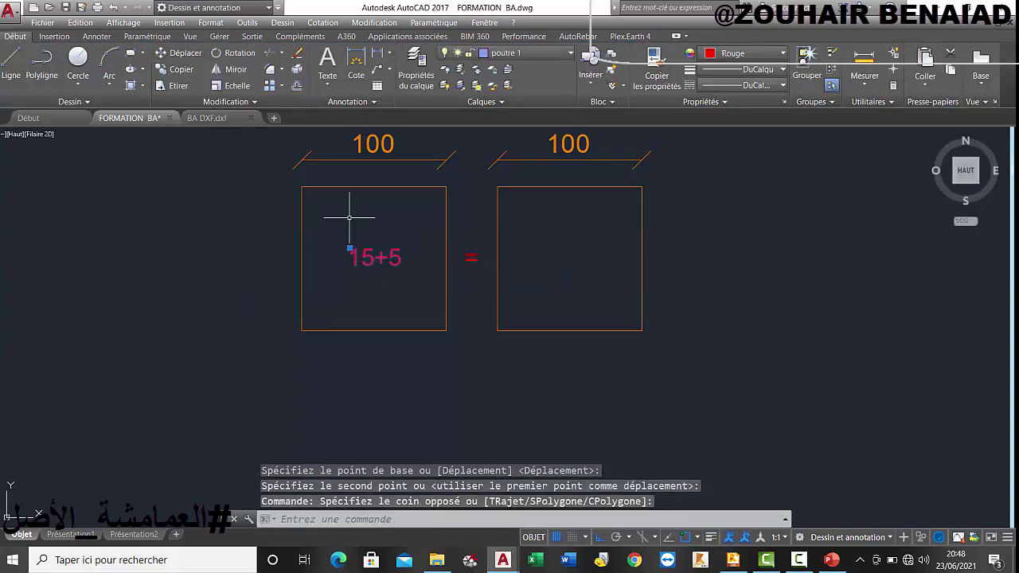
{"action": "left_click", "coordinate": [191, 72]}
{"action": "left_click", "coordinate": [363, 364]}
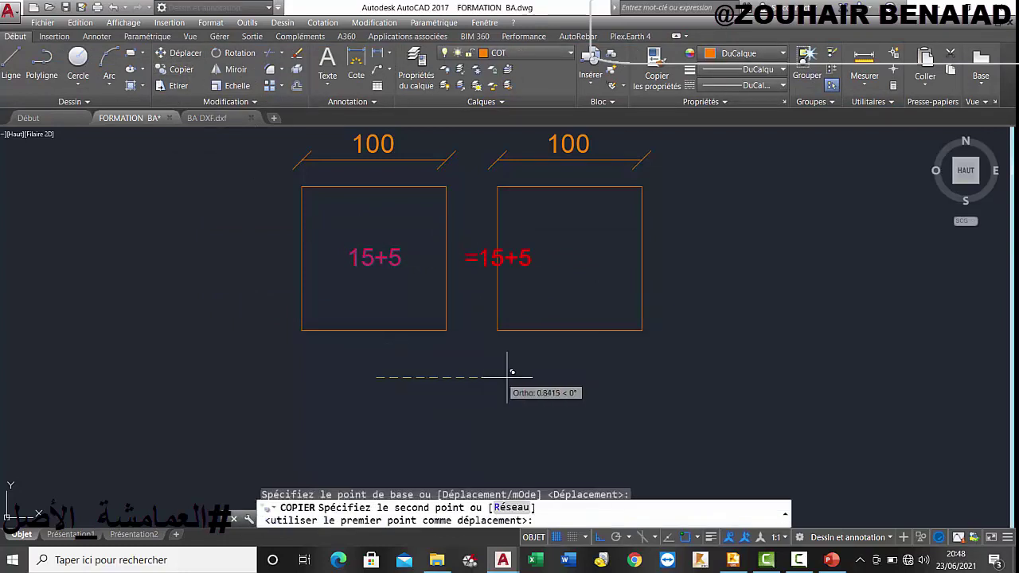
{"action": "left_click", "coordinate": [573, 368]}
{"action": "key", "text": "Escape"}
Replace the copied text in the right square with "DP EP X".
{"action": "double_click", "coordinate": [570, 270]}
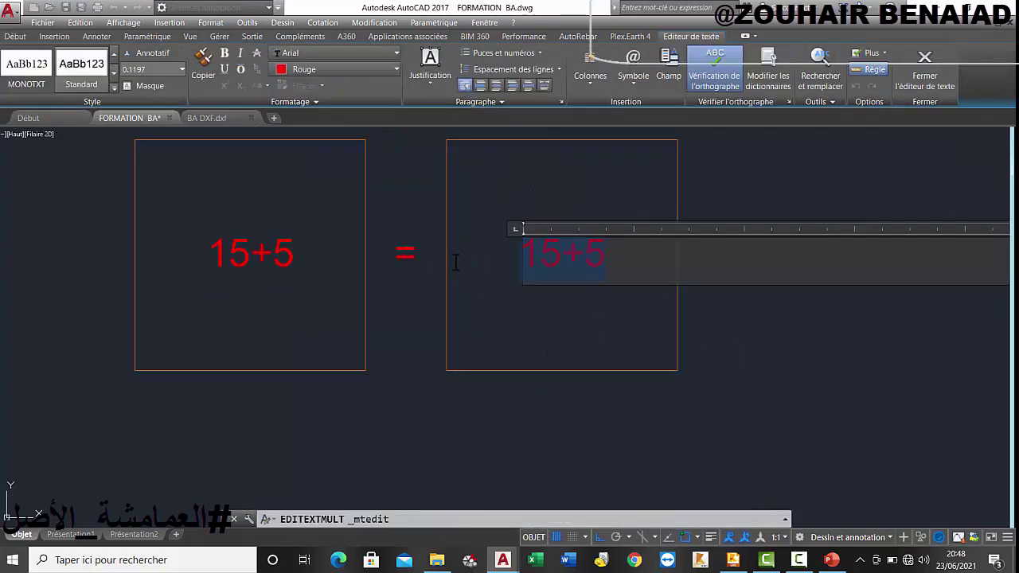
{"action": "type", "text": "EP X"}
{"action": "left_click", "coordinate": [526, 255]}
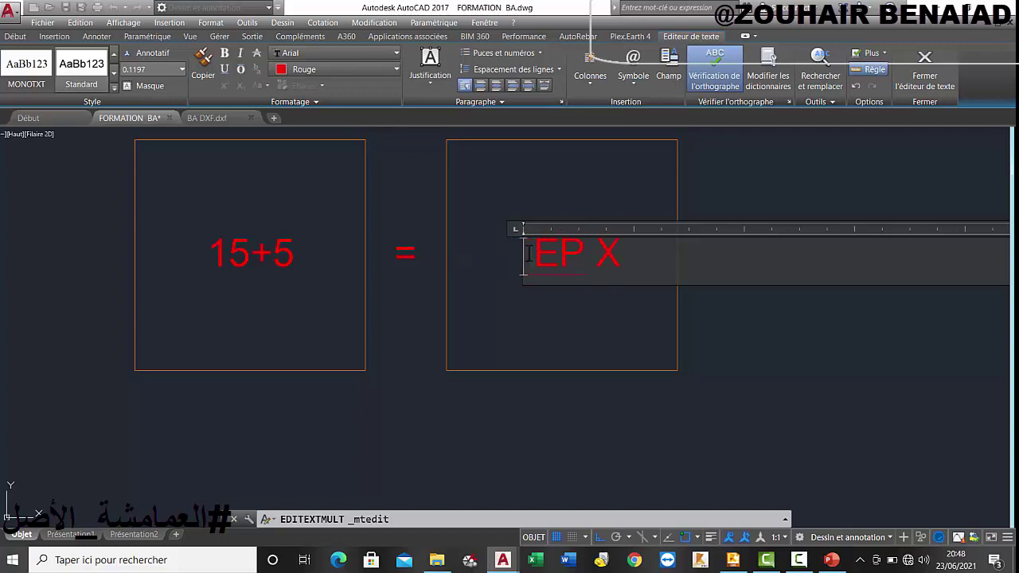
{"action": "type", "text": "DP"}
{"action": "left_click", "coordinate": [552, 329]}
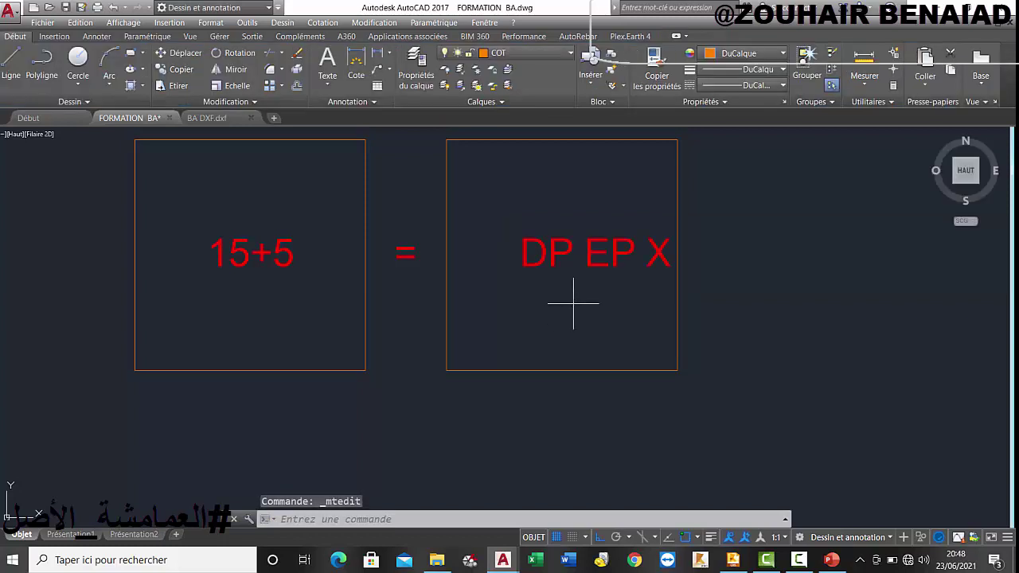
Shift the "DP EP X" text horizontally to the left within the right square.
{"action": "left_click", "coordinate": [580, 296]}
{"action": "left_click", "coordinate": [199, 60]}
{"action": "left_click", "coordinate": [580, 397]}
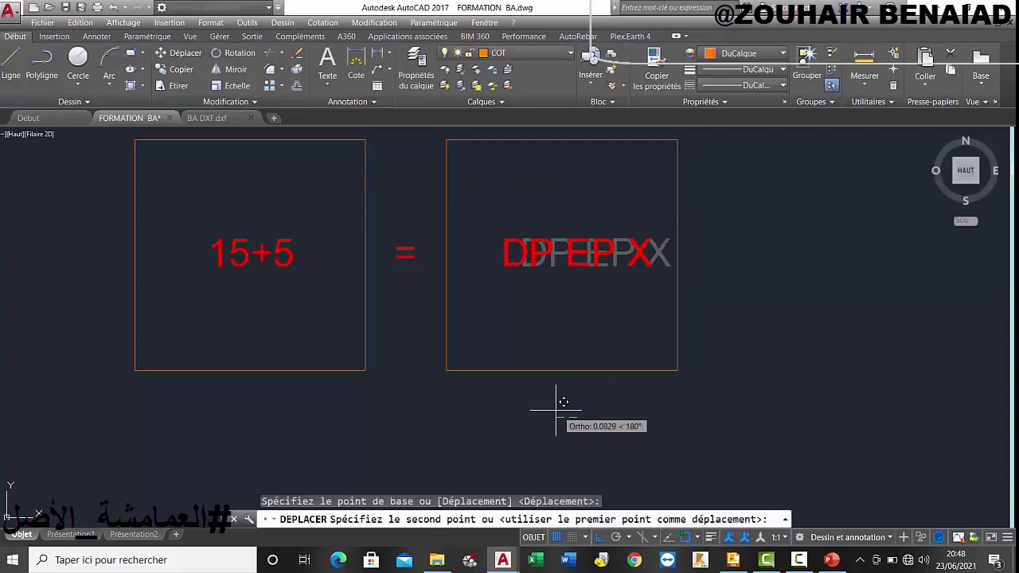
{"action": "left_click", "coordinate": [553, 403]}
Draw an open U-shaped polyline to the right of the squares, with vertical legs about 0.27 high.
{"action": "left_click", "coordinate": [41, 64]}
{"action": "middle_click_drag", "start_coordinate": [809, 295], "coordinate": [546, 291]}
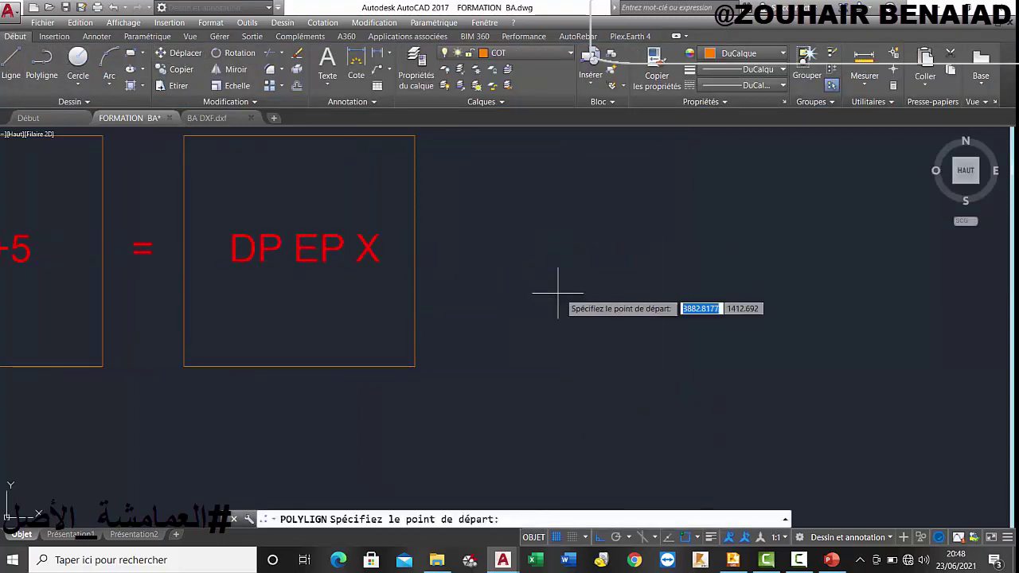
{"action": "left_click", "coordinate": [543, 259]}
{"action": "left_click", "coordinate": [564, 322]}
{"action": "left_click", "coordinate": [776, 322]}
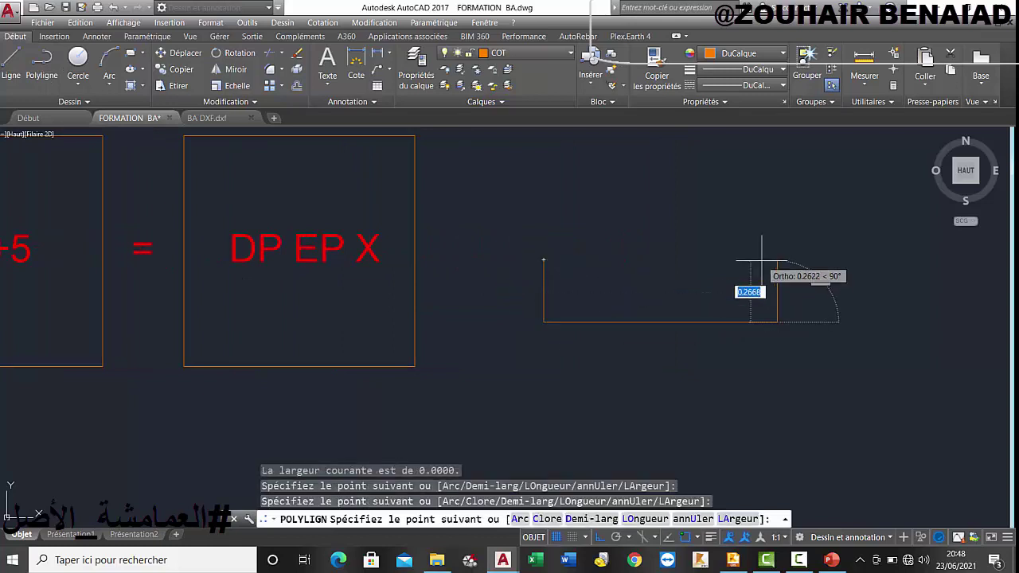
{"action": "left_click", "coordinate": [777, 260]}
{"action": "key", "text": "Escape"}
Draw a horizontal cap line on the U's left leg and stretch it past the leg to about 0.3 long.
{"action": "key", "text": "Return"}
{"action": "left_click", "coordinate": [544, 260]}
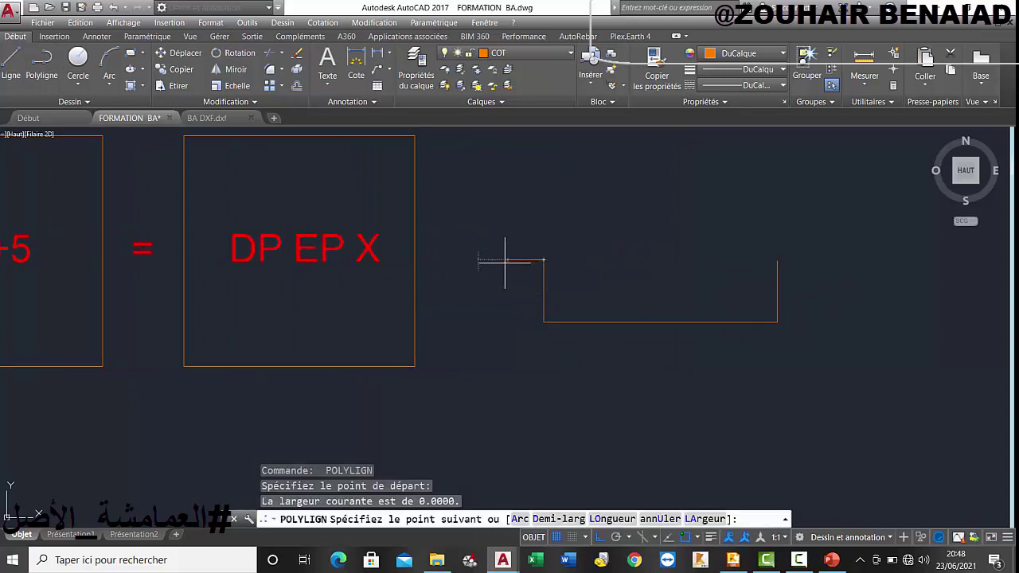
{"action": "left_click", "coordinate": [505, 259]}
{"action": "key", "text": "Escape"}
{"action": "left_click", "coordinate": [527, 249]}
{"action": "left_click", "coordinate": [512, 270]}
{"action": "left_click", "coordinate": [543, 260]}
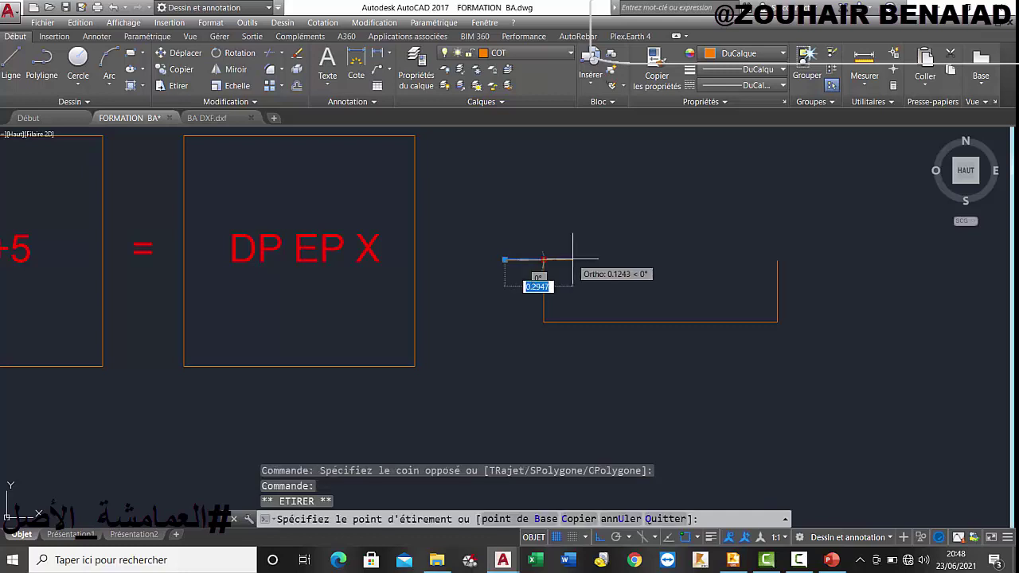
{"action": "left_click", "coordinate": [576, 260]}
{"action": "key", "text": "Escape"}
Copy the horizontal cap line from the left leg's top end to the right leg's top end.
{"action": "left_click", "coordinate": [529, 271]}
{"action": "left_click", "coordinate": [440, 208]}
{"action": "left_click", "coordinate": [181, 69]}
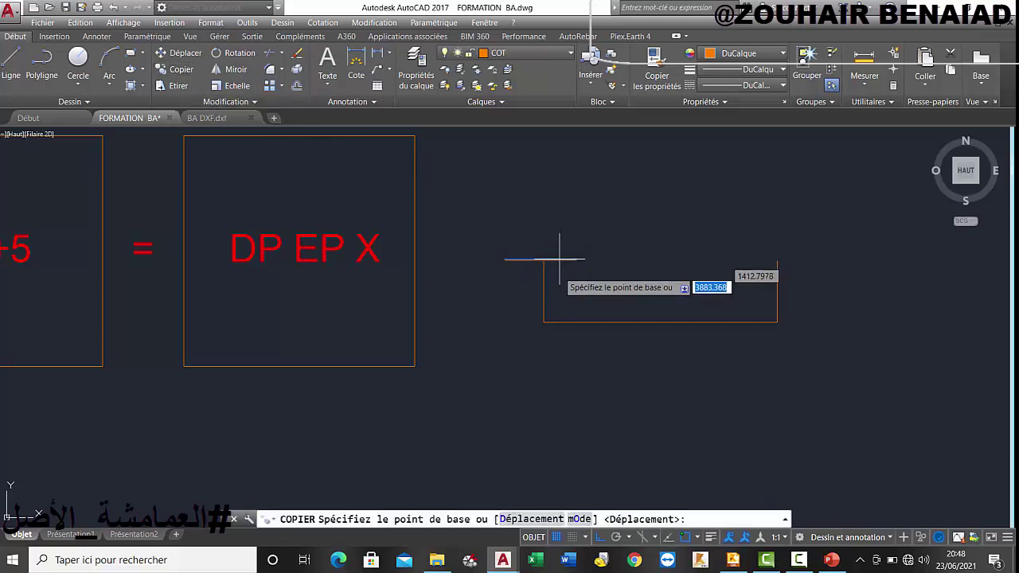
{"action": "left_click", "coordinate": [541, 259]}
{"action": "left_click", "coordinate": [775, 259]}
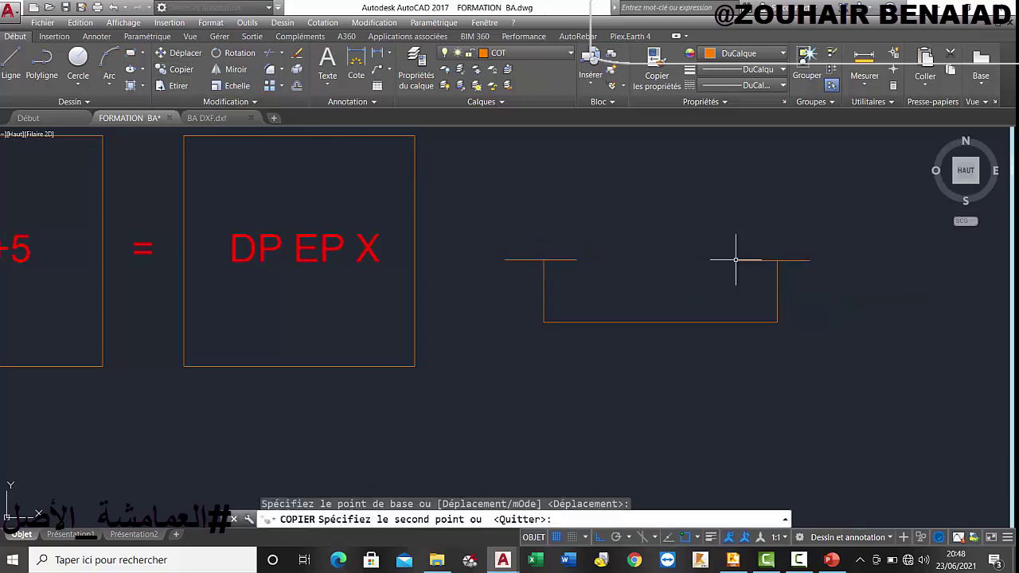
{"action": "key", "text": "Escape"}
Draw a short vertical polyline upward from the midpoint of the U's base line.
{"action": "left_click", "coordinate": [41, 63]}
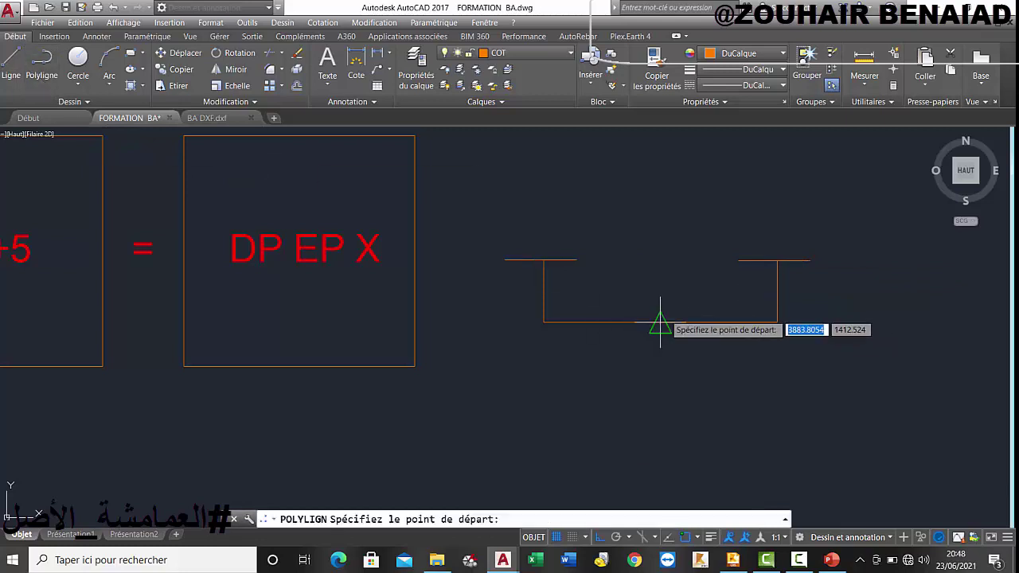
{"action": "left_click", "coordinate": [660, 322]}
{"action": "left_click", "coordinate": [660, 280]}
{"action": "key", "text": "Escape"}
{"action": "scroll", "coordinate": [625, 292], "scroll_direction": "down", "scroll_amount": 2}
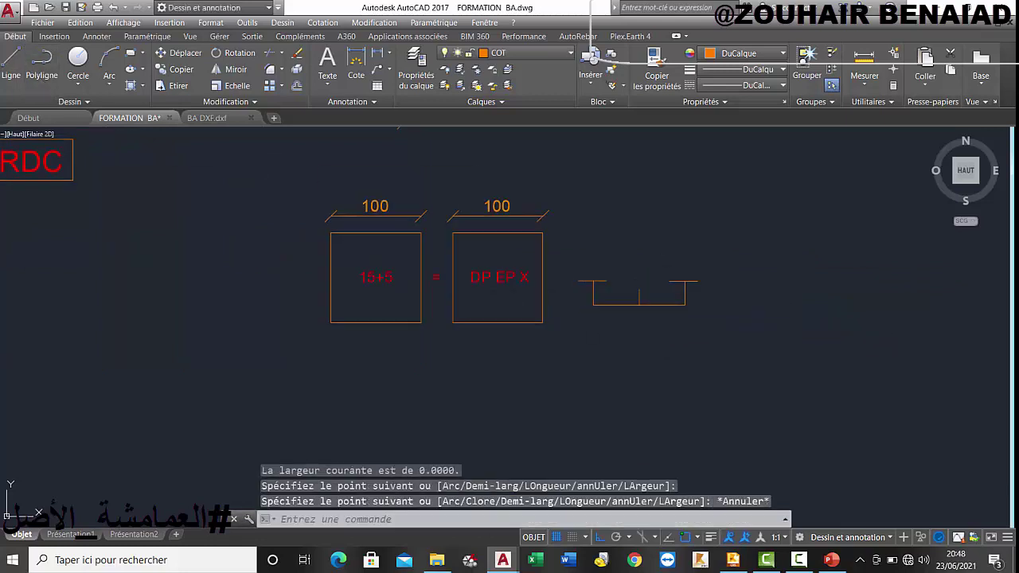
{"action": "scroll", "coordinate": [627, 292], "scroll_direction": "up", "scroll_amount": 1}
{"action": "mouse_move", "coordinate": [587, 285]}
{"action": "middle_mouse_down"}
{"action": "mouse_move", "coordinate": [604, 288]}
{"action": "mouse_move", "coordinate": [504, 281]}
{"action": "mouse_move", "coordinate": [574, 292]}
{"action": "middle_mouse_up"}
{"action": "scroll", "coordinate": [510, 304], "scroll_direction": "up", "scroll_amount": 4}
{"action": "scroll", "coordinate": [509, 304], "scroll_direction": "down", "scroll_amount": 2}
{"action": "middle_click_drag", "start_coordinate": [676, 280], "coordinate": [637, 282]}
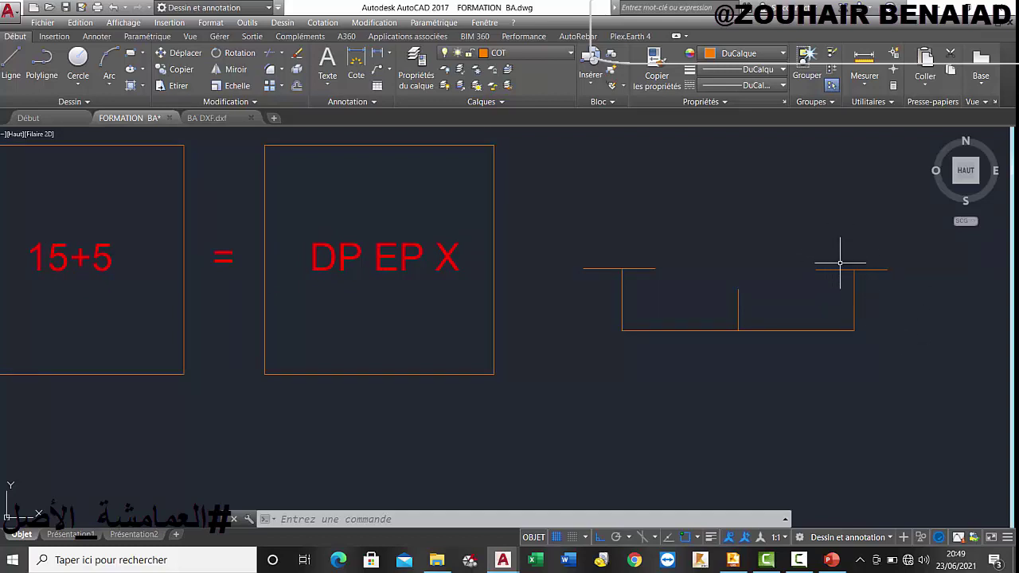
Copy the 15+5 text from the left square to just below the square, aligned with the original.
{"action": "middle_click_drag", "start_coordinate": [534, 293], "coordinate": [912, 289]}
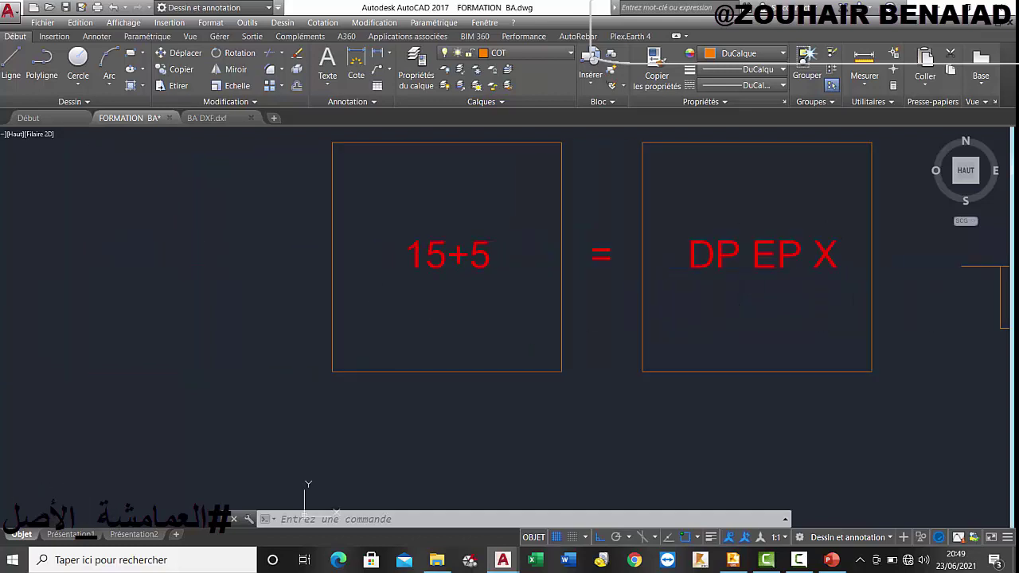
{"action": "left_click", "coordinate": [409, 244]}
{"action": "left_click", "coordinate": [179, 69]}
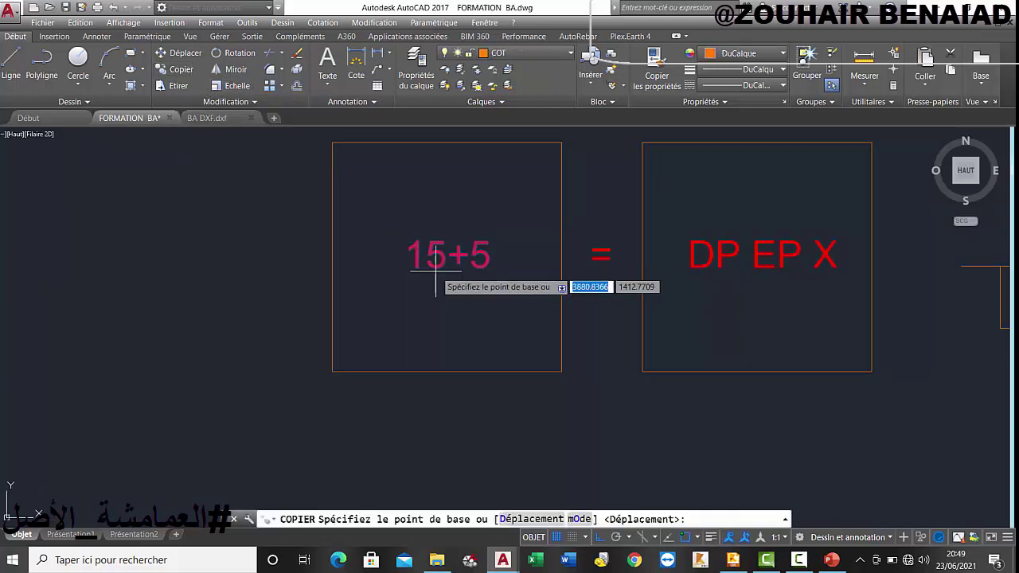
{"action": "left_click", "coordinate": [448, 256]}
{"action": "middle_click_drag", "start_coordinate": [465, 402], "coordinate": [459, 286]}
{"action": "left_click", "coordinate": [458, 293]}
{"action": "key", "text": "Escape"}
{"action": "left_click", "coordinate": [460, 292]}
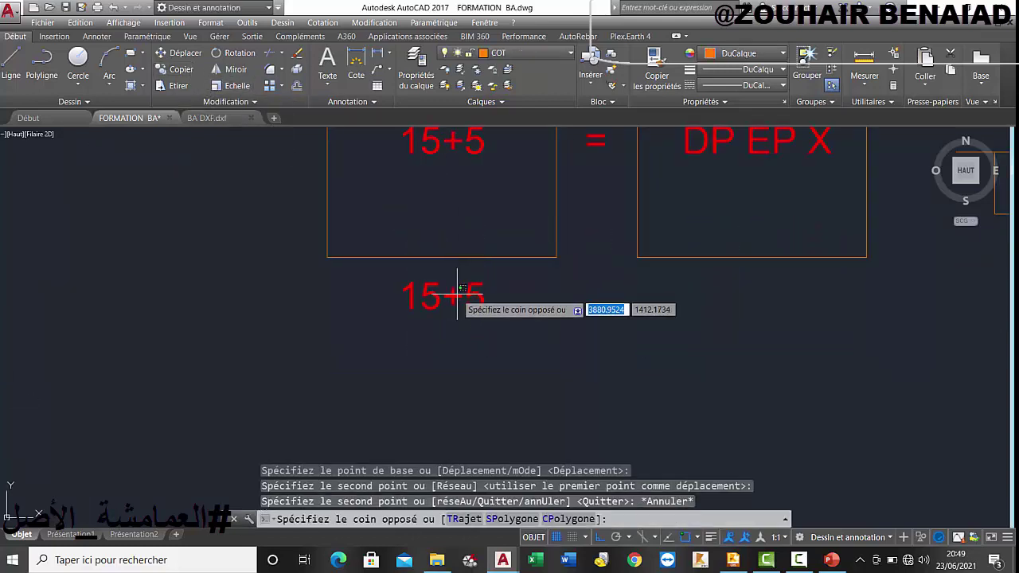
{"action": "key", "text": "Escape"}
Open the copied 15+5 text below the left square for editing and select its whole content.
{"action": "double_click", "coordinate": [459, 297]}
{"action": "left_click_drag", "start_coordinate": [485, 300], "coordinate": [361, 299]}
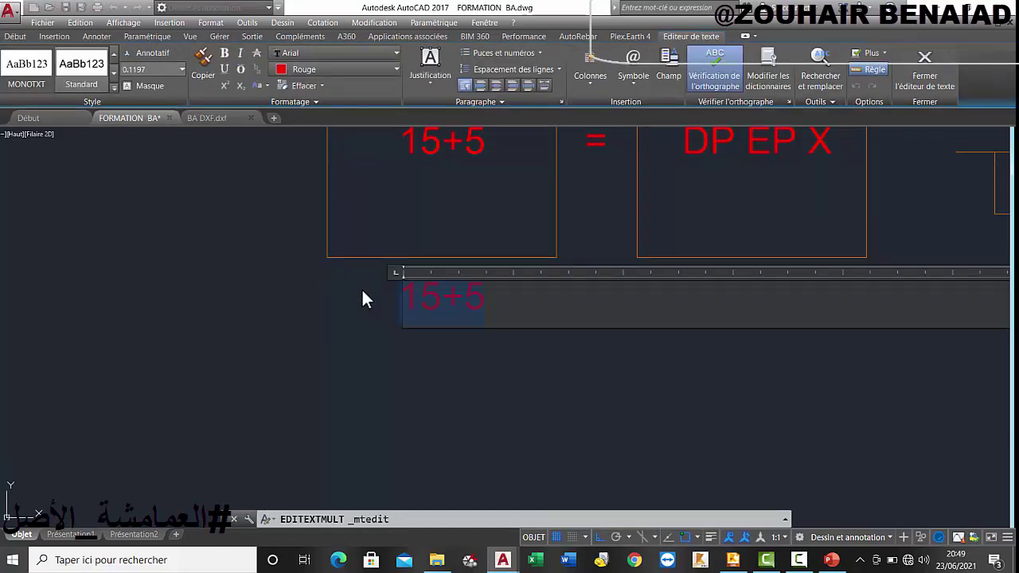
{"action": "left_click", "coordinate": [481, 297]}
{"action": "left_click_drag", "start_coordinate": [482, 296], "coordinate": [335, 295]}
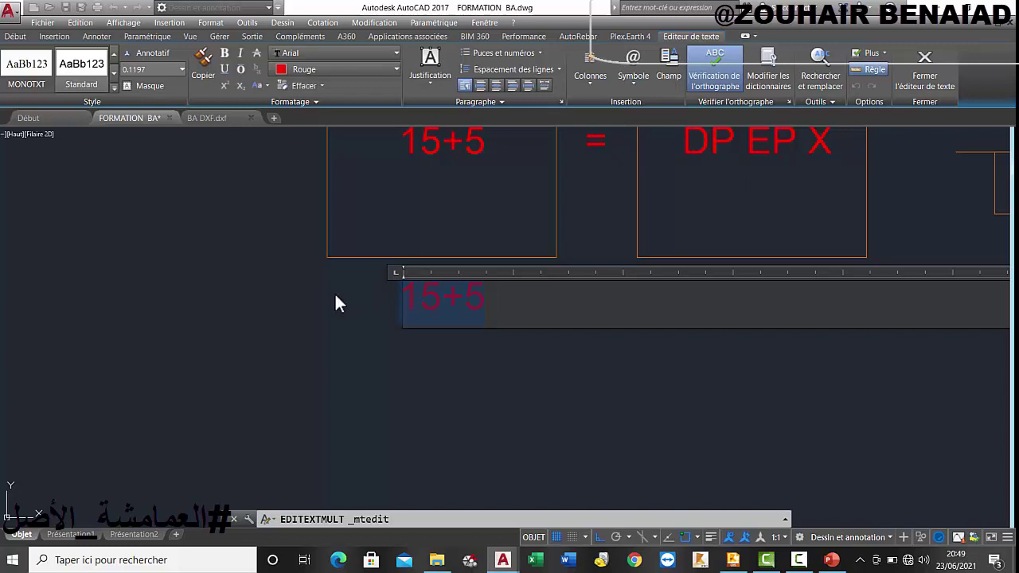
{"action": "left_click", "coordinate": [439, 296]}
{"action": "left_click_drag", "start_coordinate": [482, 296], "coordinate": [390, 298]}
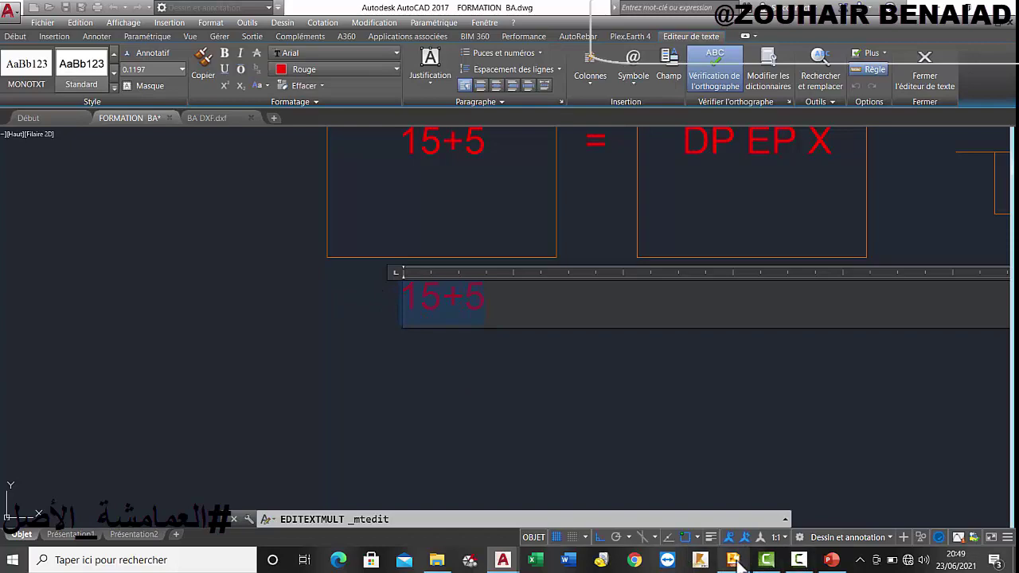
Switch to PowerPoint and examine the load value and unit for Corps creux (16+4) on the Corps creux slide.
{"action": "mouse_move", "coordinate": [733, 561]}
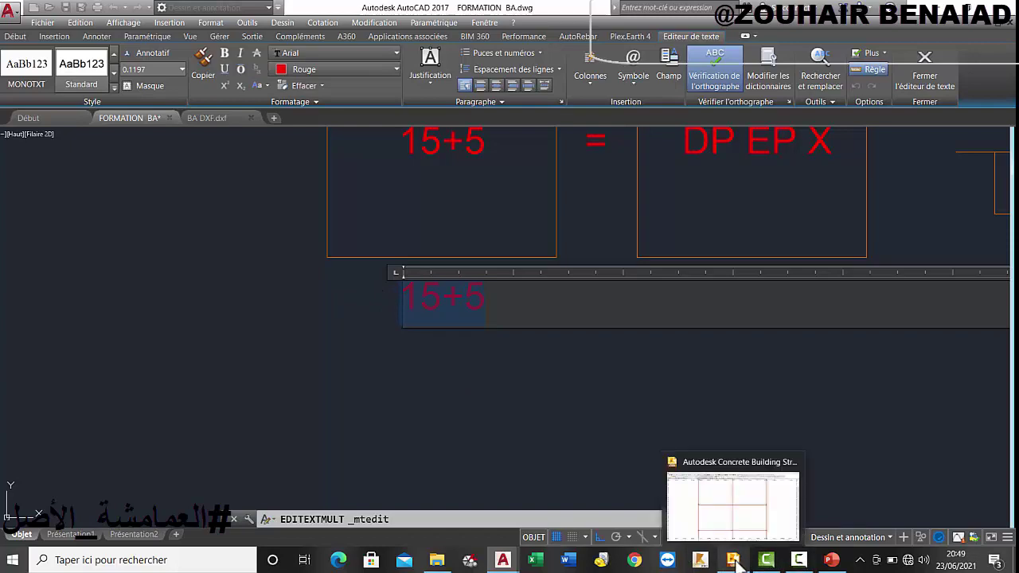
{"action": "left_click", "coordinate": [831, 559]}
{"action": "mouse_move", "coordinate": [683, 283]}
{"action": "left_mouse_down"}
{"action": "mouse_move", "coordinate": [720, 282]}
{"action": "mouse_move", "coordinate": [682, 283]}
{"action": "left_mouse_up"}
{"action": "left_click", "coordinate": [721, 282]}
{"action": "left_click", "coordinate": [693, 283]}
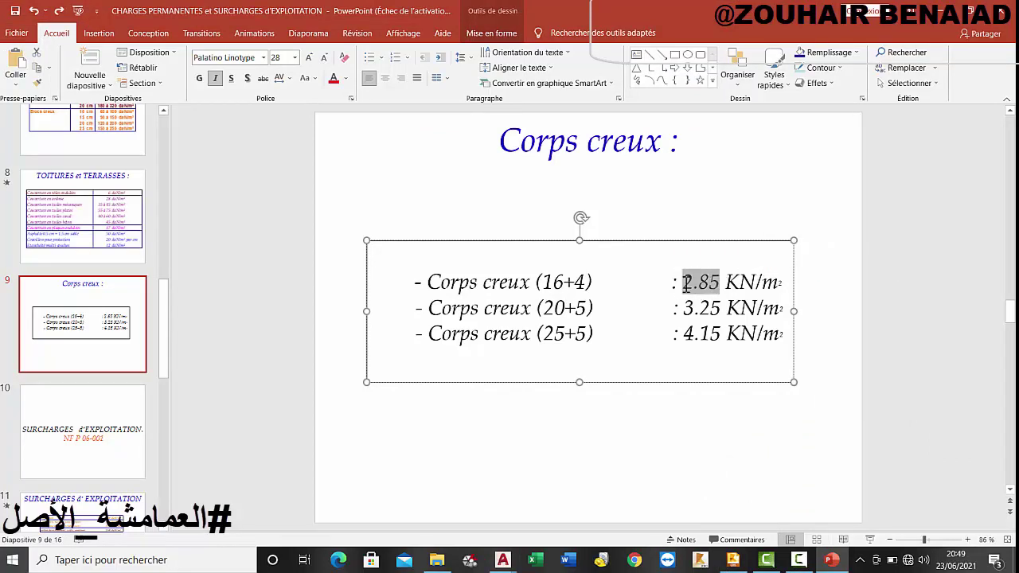
{"action": "left_click", "coordinate": [700, 285]}
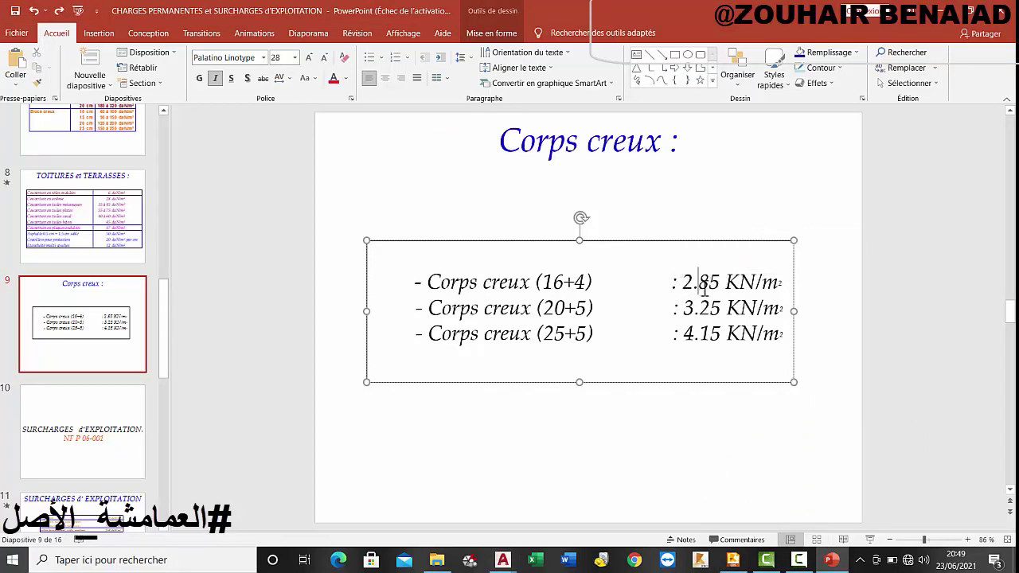
{"action": "double_click", "coordinate": [776, 285]}
{"action": "left_click_drag", "start_coordinate": [785, 284], "coordinate": [777, 282]}
{"action": "double_click", "coordinate": [772, 290]}
{"action": "left_click", "coordinate": [766, 284]}
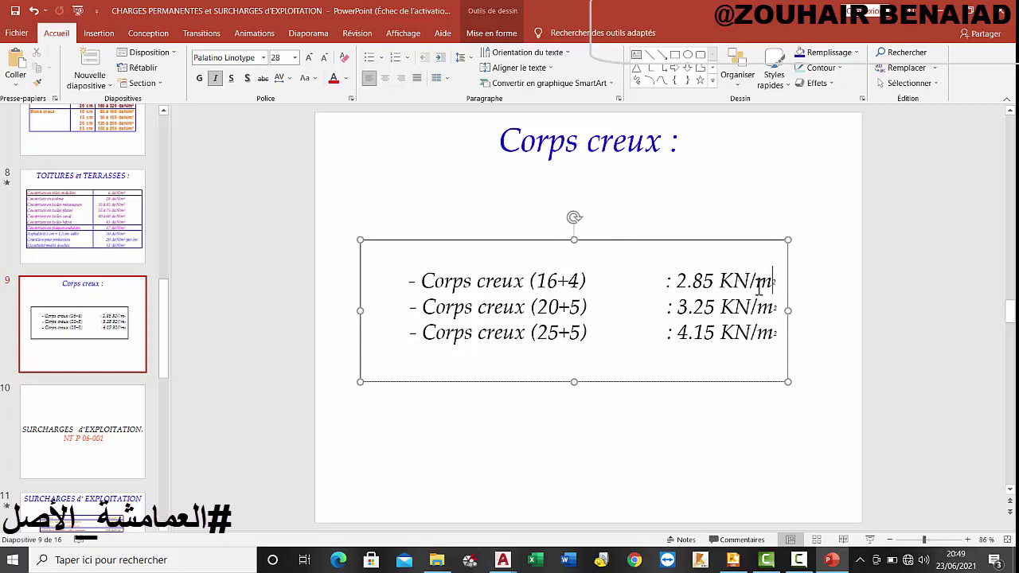
{"action": "left_click", "coordinate": [621, 428]}
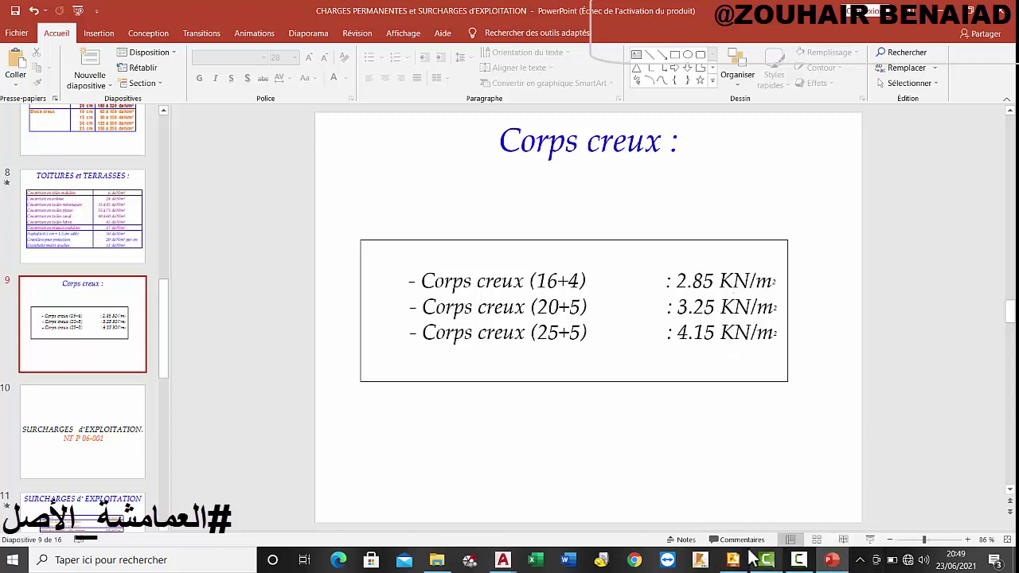
Switch back to AutoCAD and replace the copied text below the left square with 1x1xep.
{"action": "mouse_move", "coordinate": [726, 566]}
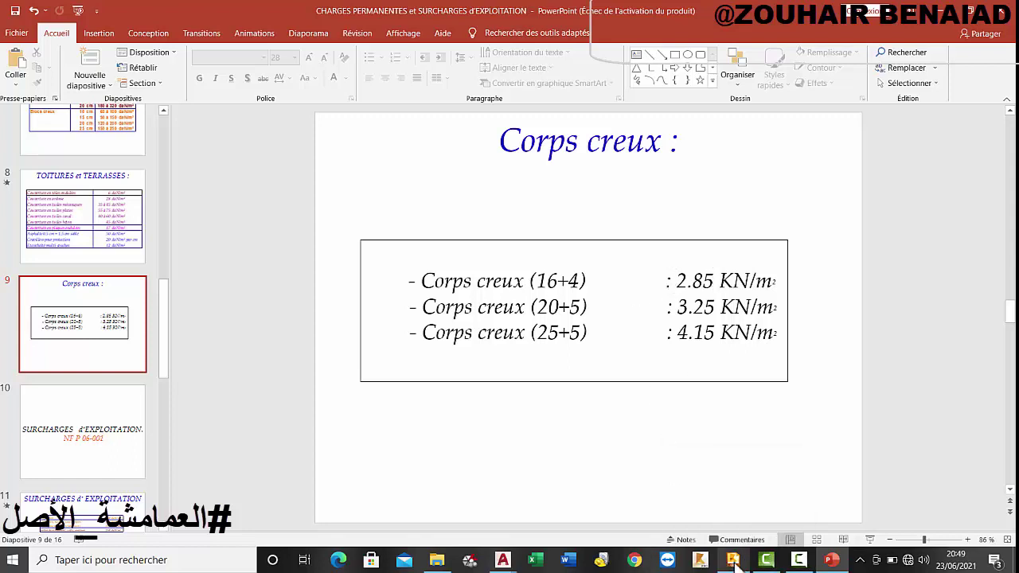
{"action": "mouse_move", "coordinate": [502, 559]}
{"action": "left_click", "coordinate": [528, 502]}
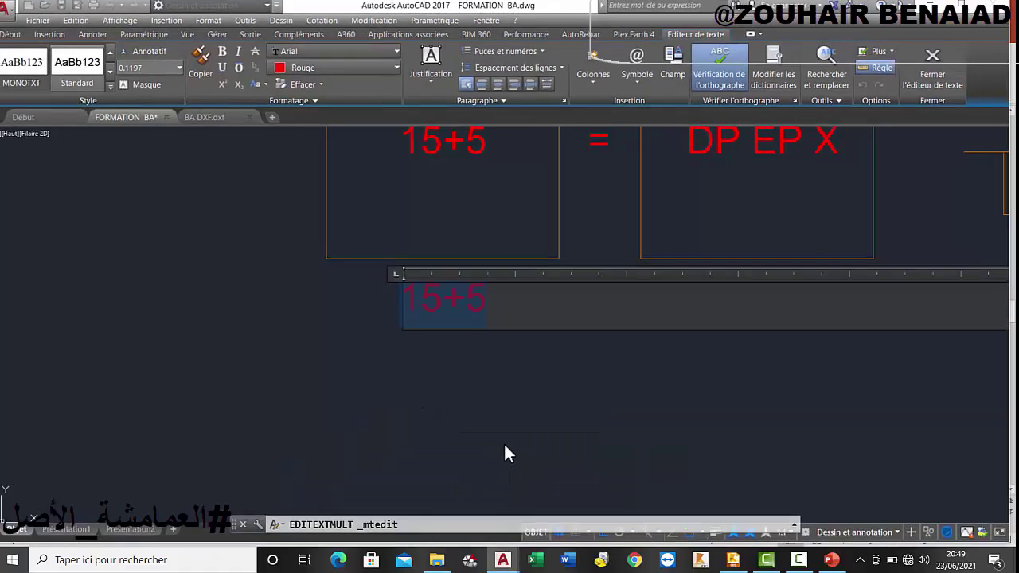
{"action": "left_click", "coordinate": [492, 301]}
{"action": "left_click_drag", "start_coordinate": [491, 301], "coordinate": [416, 304]}
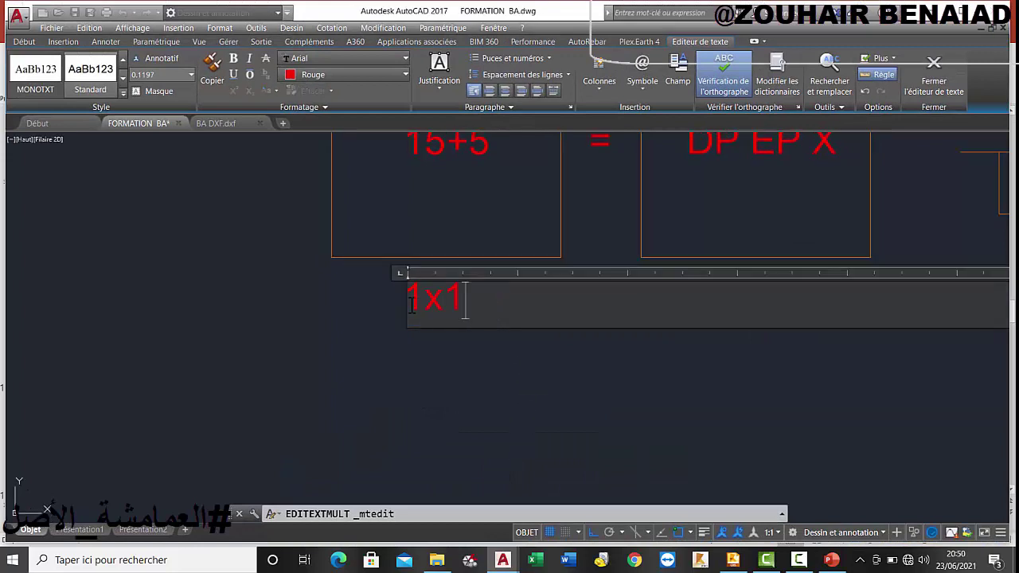
{"action": "type", "text": "x1xPS"}
{"action": "key", "text": "BackSpace"}
{"action": "key", "text": "BackSpace"}
{"action": "type", "text": "ep"}
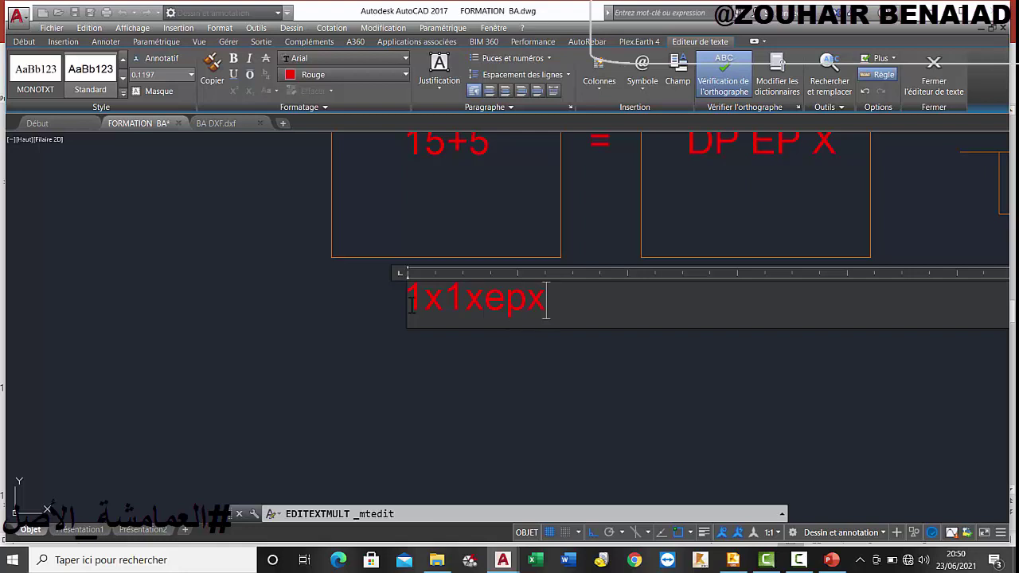
Replace the ep term with PS and complete the equation as 1x1xPS=1x1xEpx25.
{"action": "type", "text": "xP"}
{"action": "key", "text": "BackSpace"}
{"action": "key", "text": "BackSpace"}
{"action": "key", "text": "BackSpace"}
{"action": "key", "text": "BackSpace"}
{"action": "type", "text": "PS=1x1"}
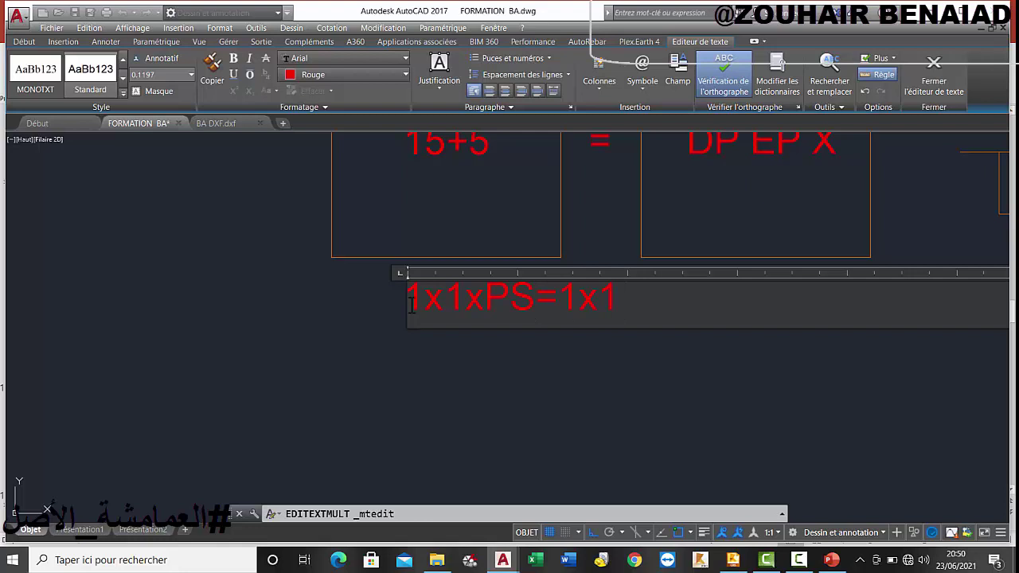
{"action": "type", "text": "XEpx2"}
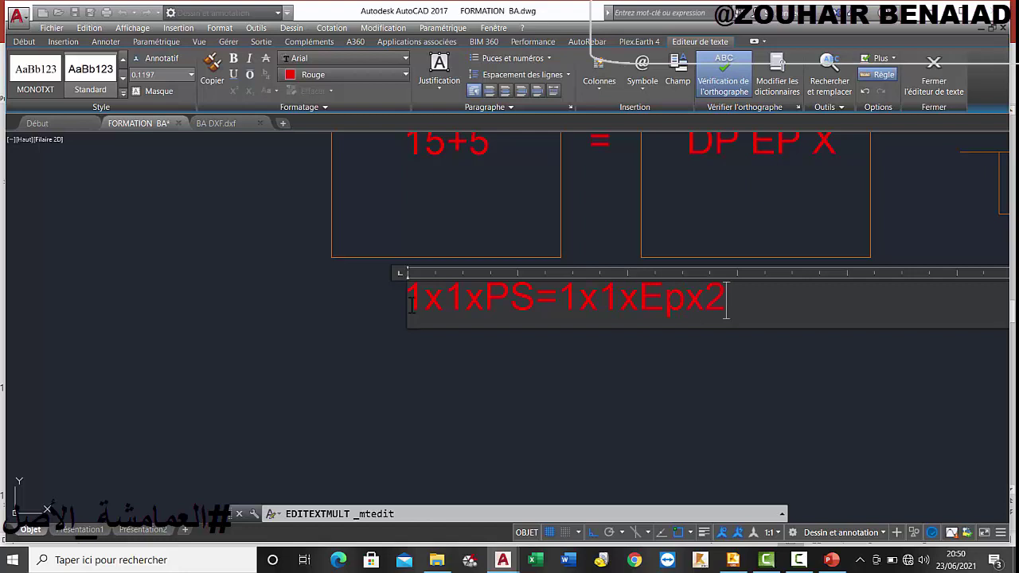
{"action": "type", "text": "5"}
Colour the first 1 after the equals sign cyan and finish editing the equation text.
{"action": "left_click_drag", "start_coordinate": [558, 296], "coordinate": [603, 299]}
{"action": "left_click", "coordinate": [636, 298]}
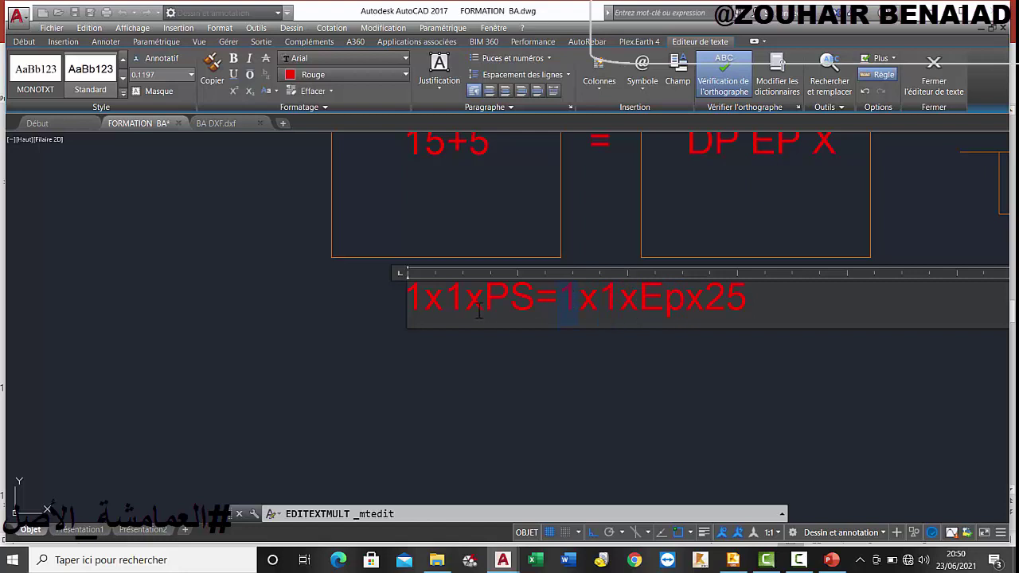
{"action": "left_click", "coordinate": [334, 74]}
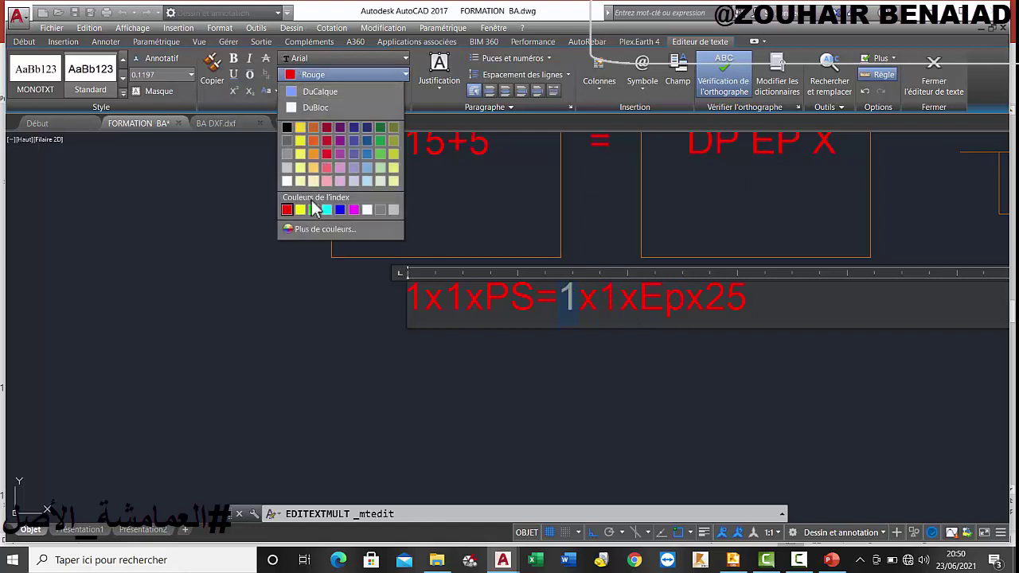
{"action": "left_click", "coordinate": [327, 210]}
{"action": "left_click", "coordinate": [620, 306]}
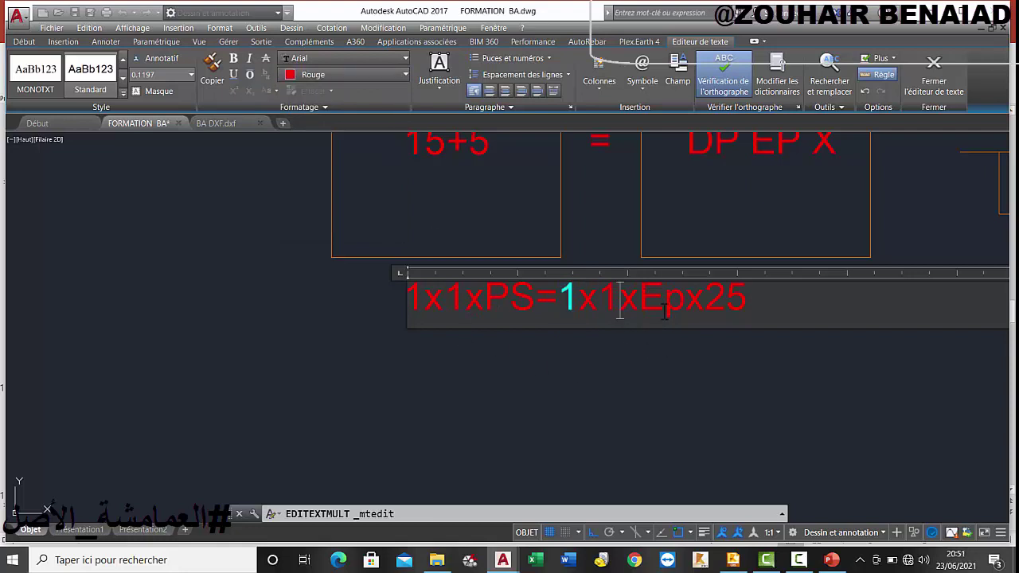
{"action": "left_click", "coordinate": [616, 353]}
Copy the equation text straight down to form a second line beneath it.
{"action": "left_click", "coordinate": [595, 289]}
{"action": "left_click", "coordinate": [191, 74]}
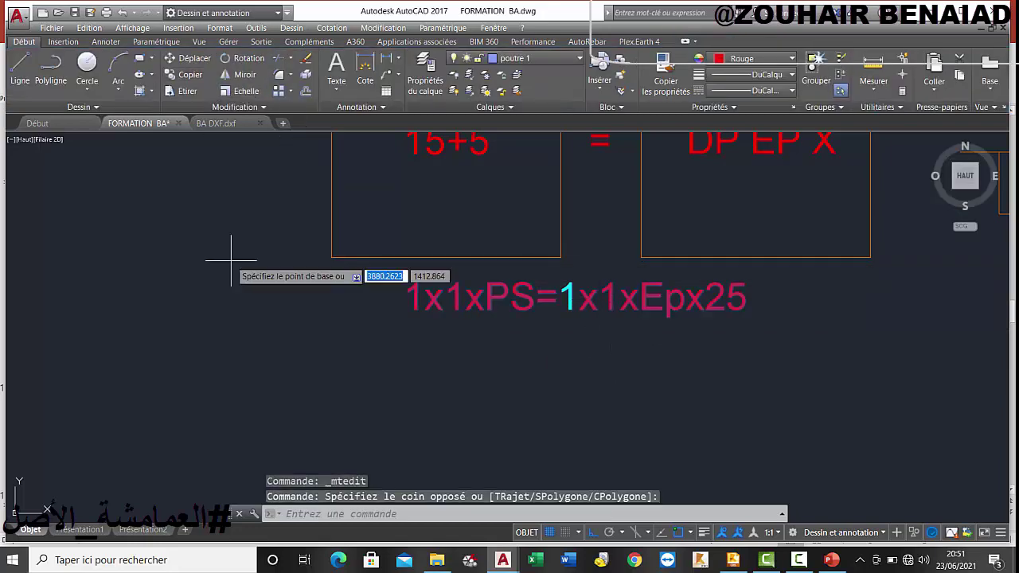
{"action": "left_click", "coordinate": [228, 273]}
{"action": "left_click", "coordinate": [228, 305]}
{"action": "key", "text": "Escape"}
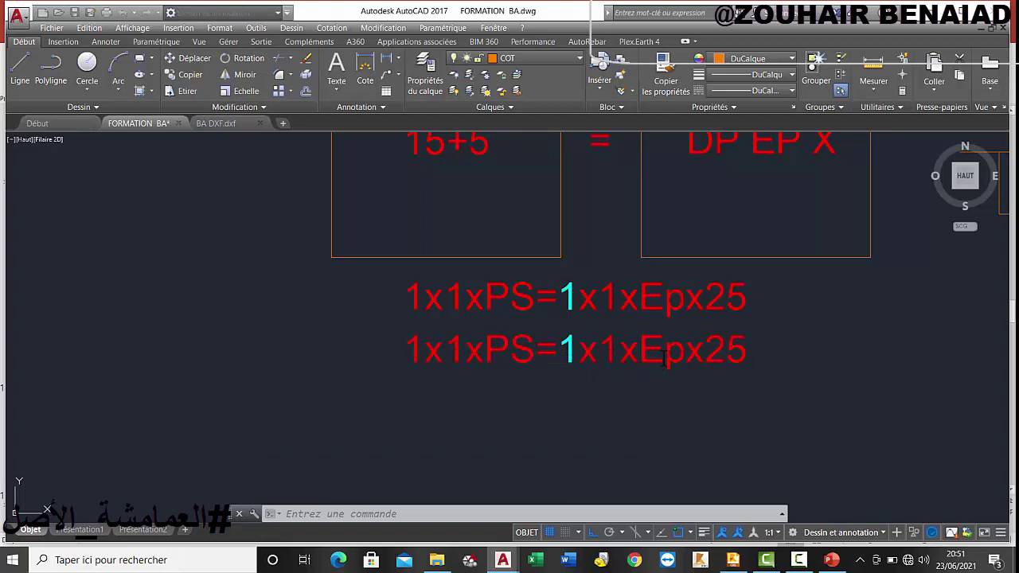
Replace the lower copy of the equation with EP=PS/25.
{"action": "double_click", "coordinate": [682, 360]}
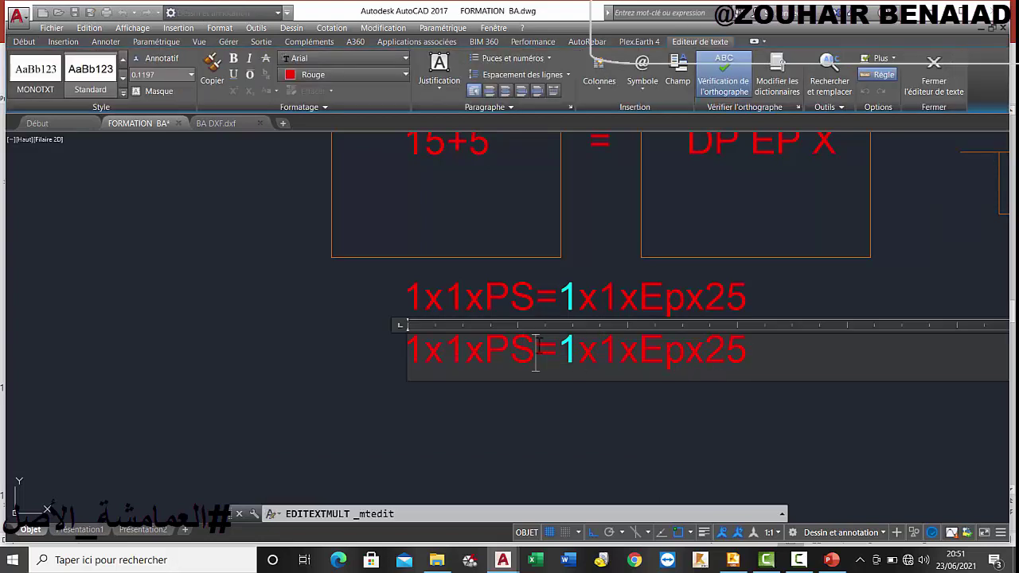
{"action": "left_click_drag", "start_coordinate": [748, 350], "coordinate": [402, 355]}
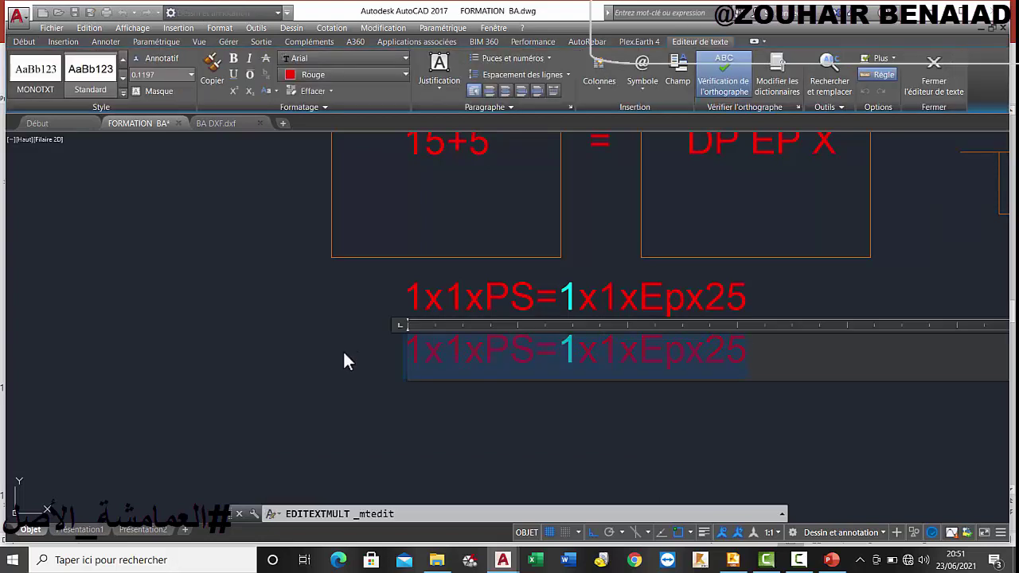
{"action": "type", "text": "EP="}
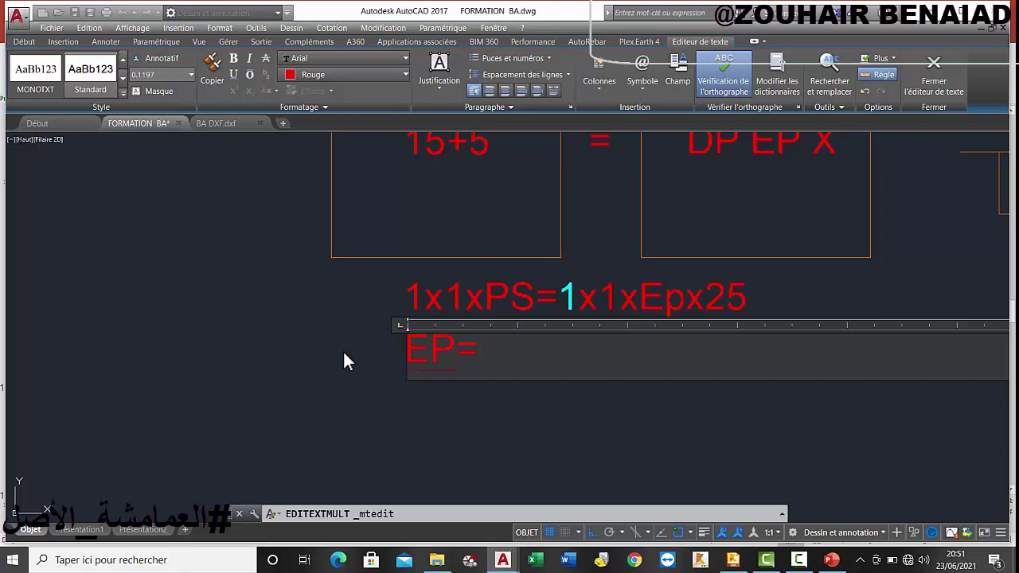
{"action": "type", "text": "PS/25"}
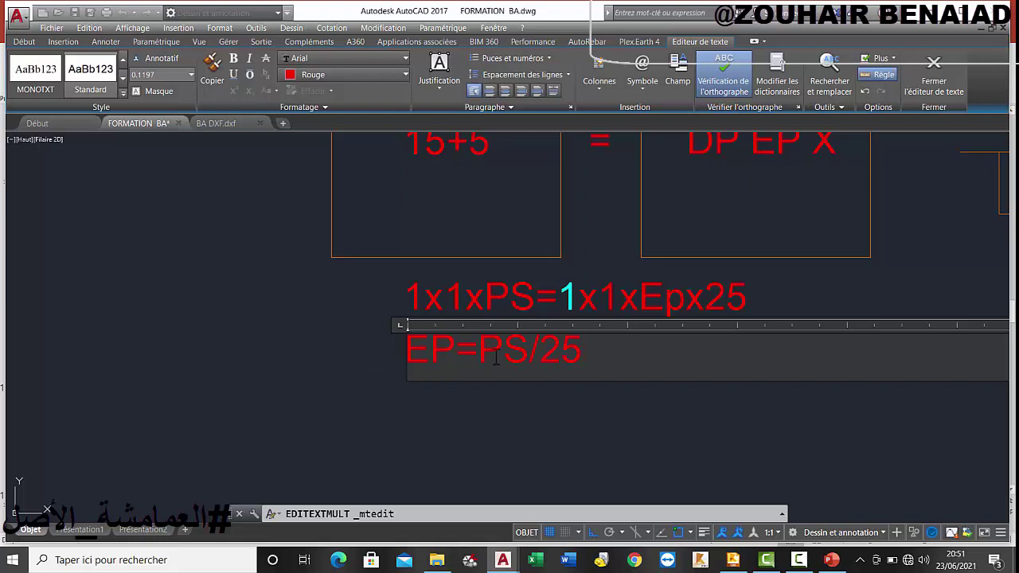
{"action": "left_click", "coordinate": [538, 389]}
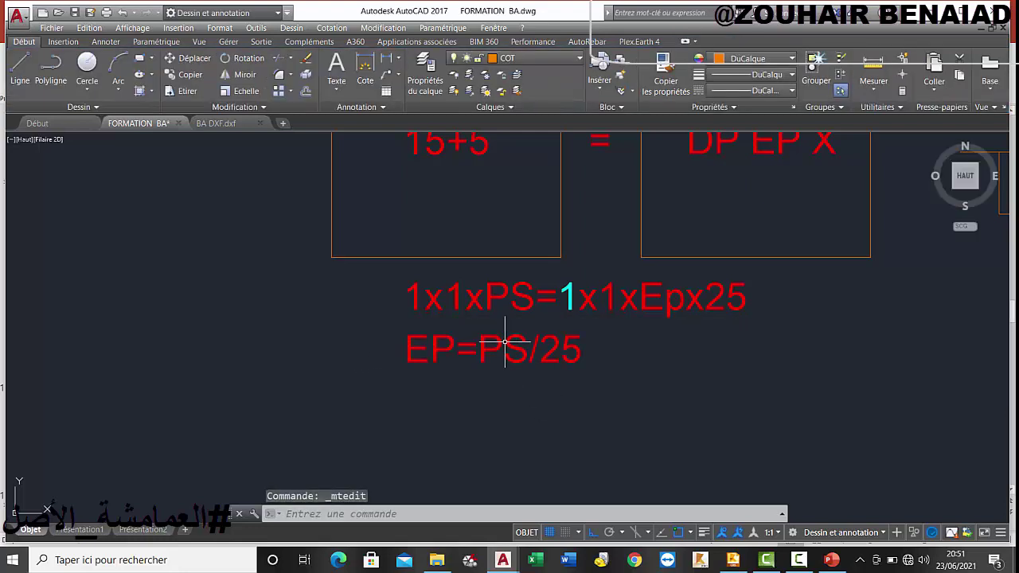
{"action": "middle_click_drag", "start_coordinate": [495, 353], "coordinate": [500, 342]}
{"action": "left_click", "coordinate": [528, 346]}
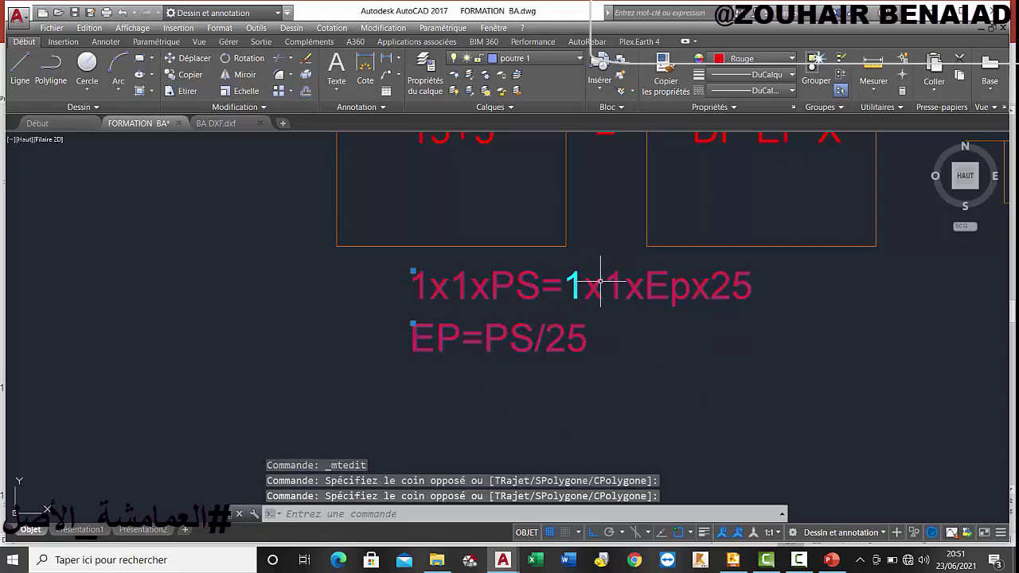
{"action": "key", "text": "Escape"}
{"action": "scroll", "coordinate": [596, 284], "scroll_direction": "down", "scroll_amount": 3}
Switch to Autodesk Concrete Building Structures and show the whole Etage 0 plan.
{"action": "left_click", "coordinate": [732, 560]}
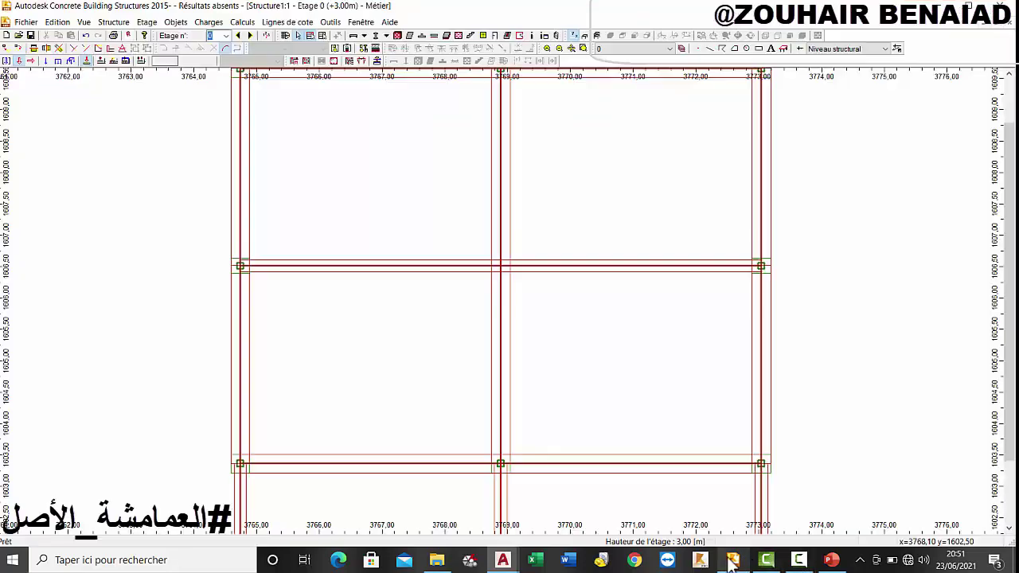
{"action": "scroll", "coordinate": [667, 367], "scroll_direction": "down", "scroll_amount": 2}
{"action": "middle_click_drag", "start_coordinate": [666, 367], "coordinate": [669, 345]}
{"action": "scroll", "coordinate": [623, 335], "scroll_direction": "up", "scroll_amount": 1}
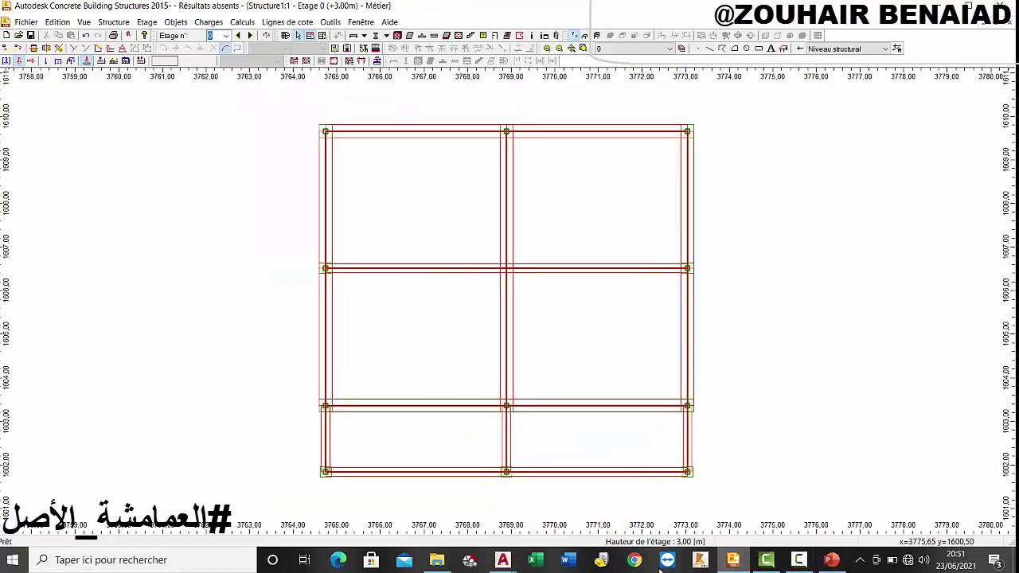
Open the Windows Calculator and compute the equivalent slab thickness as 2,85 ÷ 25.
{"action": "left_click", "coordinate": [168, 559]}
{"action": "type", "text": "CA"}
{"action": "key", "text": "Return"}
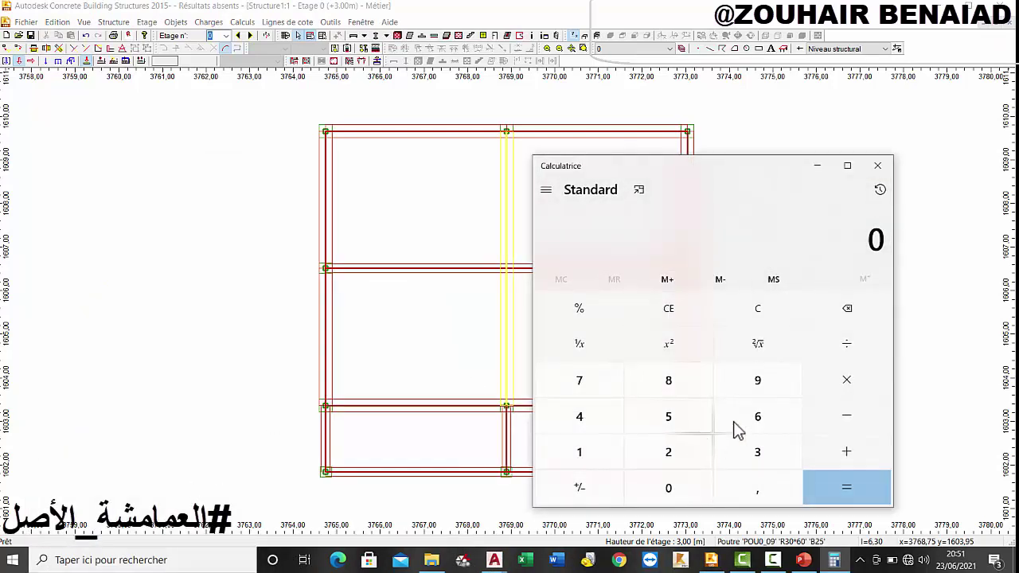
{"action": "left_click", "coordinate": [706, 460]}
{"action": "left_click", "coordinate": [726, 475]}
{"action": "left_click", "coordinate": [680, 390]}
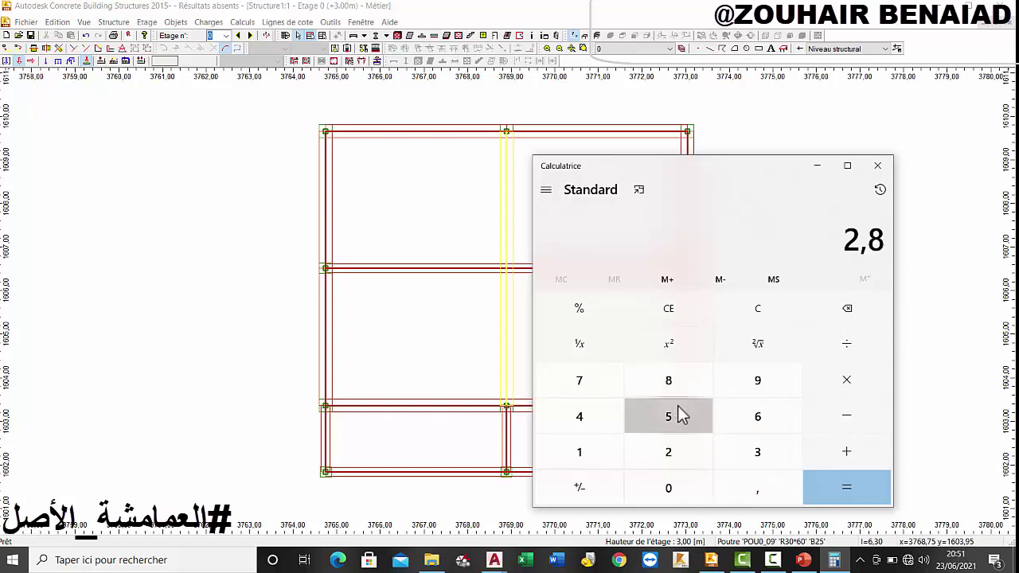
{"action": "left_click", "coordinate": [677, 413]}
{"action": "left_click", "coordinate": [852, 351]}
{"action": "left_click", "coordinate": [651, 459]}
{"action": "left_click", "coordinate": [671, 421]}
{"action": "left_click", "coordinate": [836, 491]}
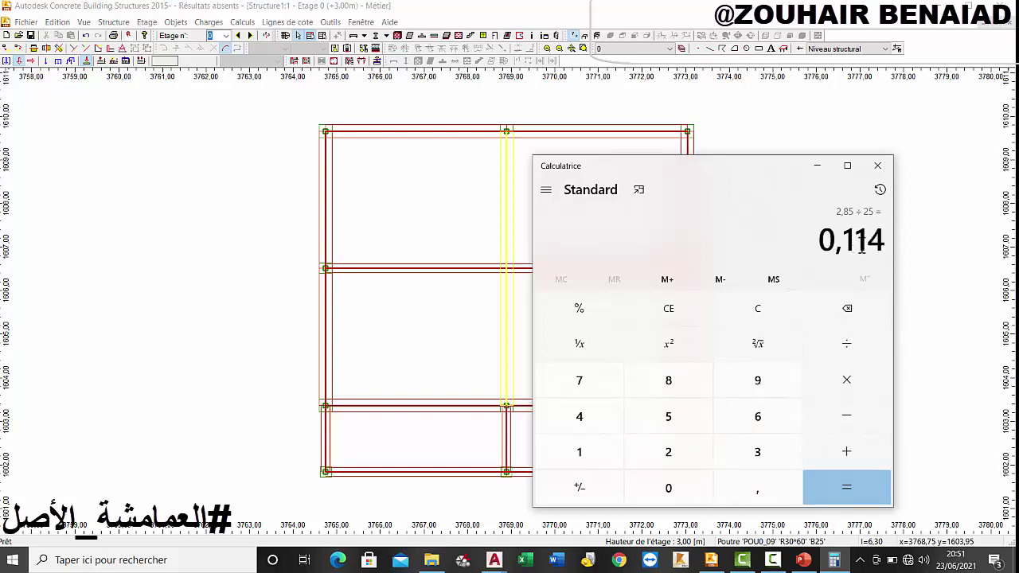
{"action": "left_click_drag", "start_coordinate": [829, 241], "coordinate": [881, 245]}
{"action": "left_click", "coordinate": [820, 250]}
{"action": "left_click", "coordinate": [476, 231]}
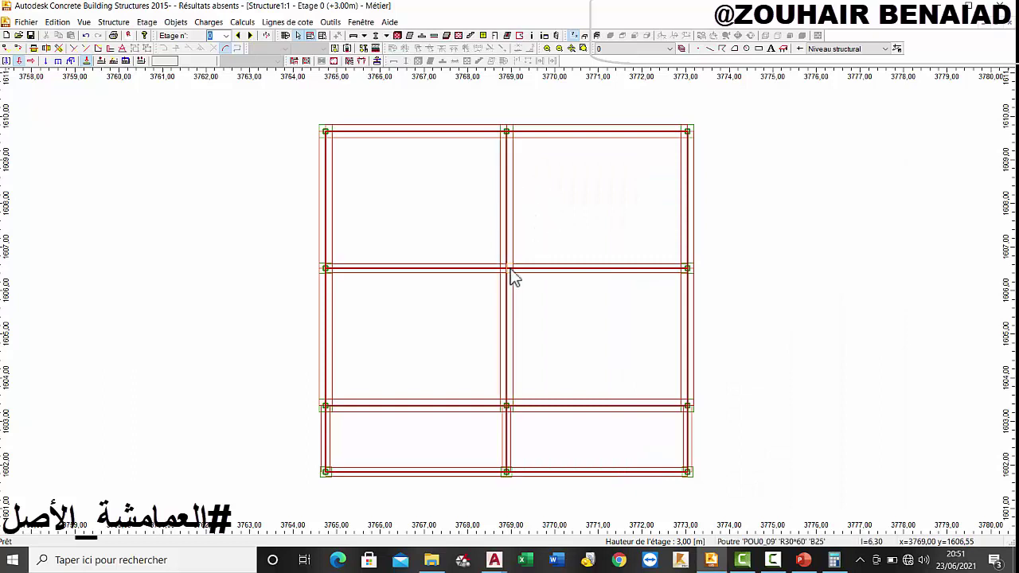
{"action": "left_click", "coordinate": [411, 36]}
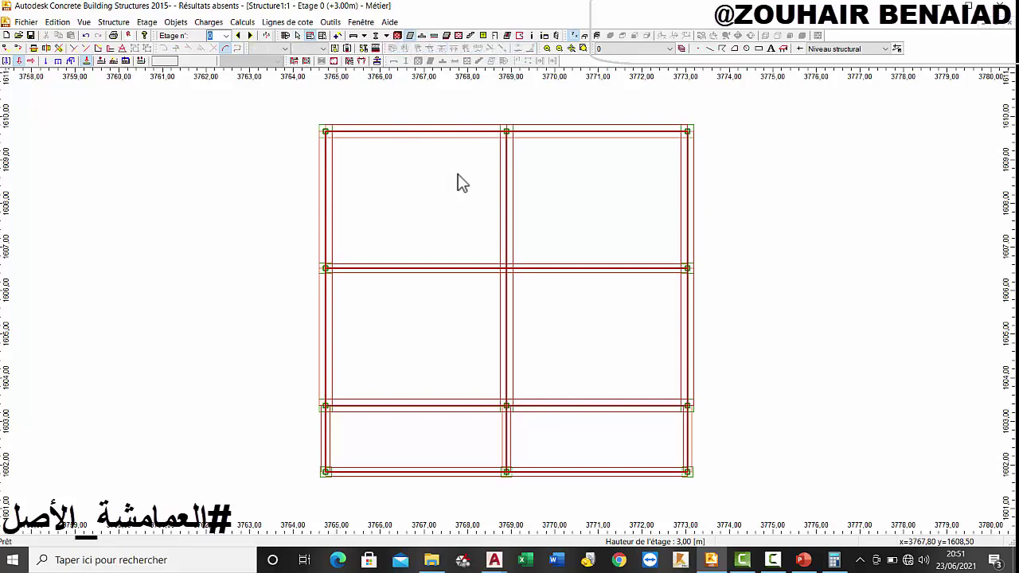
{"action": "key", "text": "Escape"}
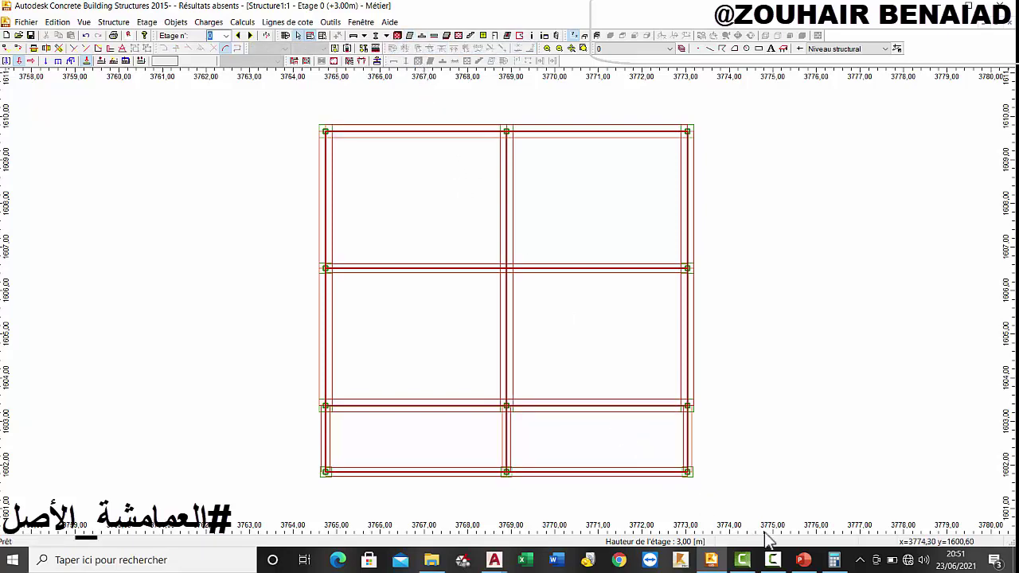
Switch to PowerPoint and review the Corps creux slide's loads for the 16+4, 20+5 and 25+5 floors.
{"action": "left_click", "coordinate": [803, 560]}
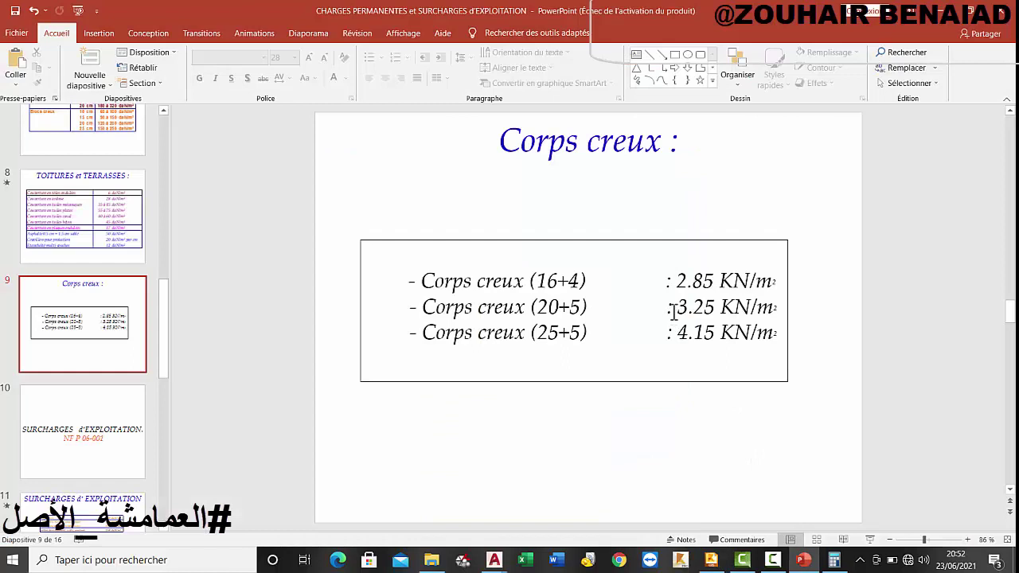
{"action": "left_click_drag", "start_coordinate": [682, 284], "coordinate": [705, 291]}
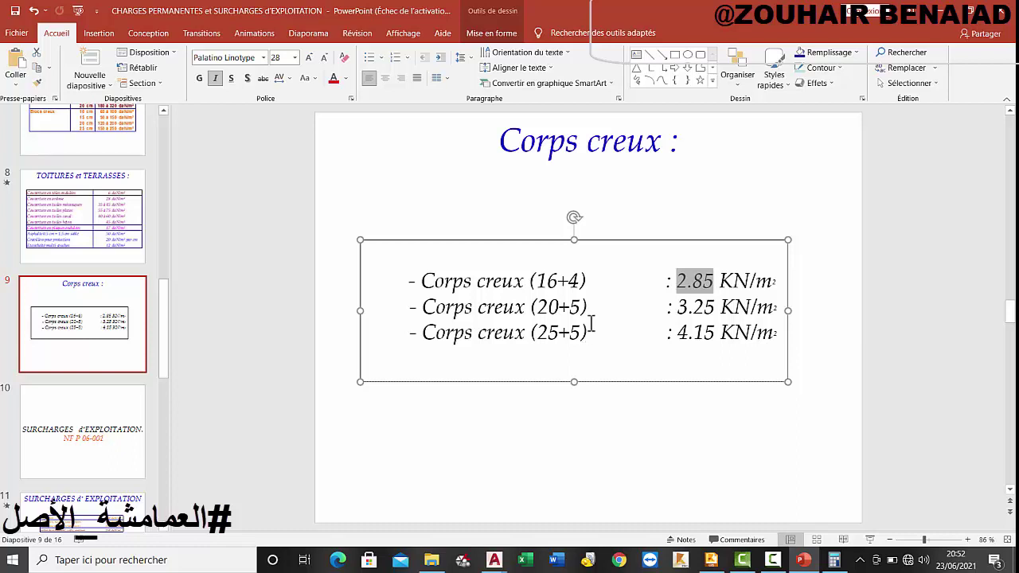
{"action": "left_click_drag", "start_coordinate": [591, 325], "coordinate": [534, 332]}
{"action": "left_click", "coordinate": [531, 332]}
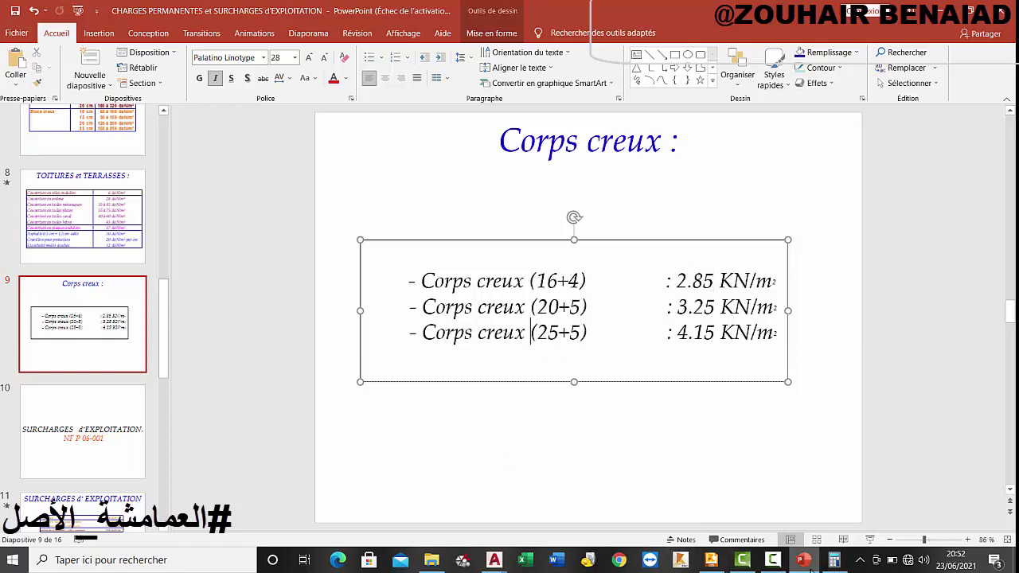
Switch back to Concrete Building Structures, start adding a slab and open the section database for it.
{"action": "left_click", "coordinate": [710, 560]}
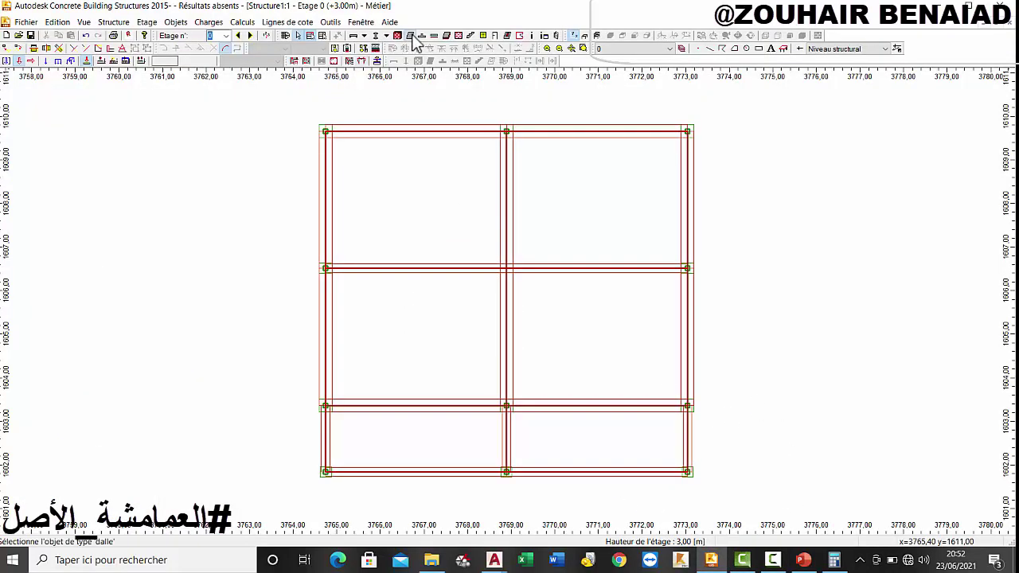
{"action": "right_click", "coordinate": [414, 194]}
{"action": "left_click", "coordinate": [452, 307]}
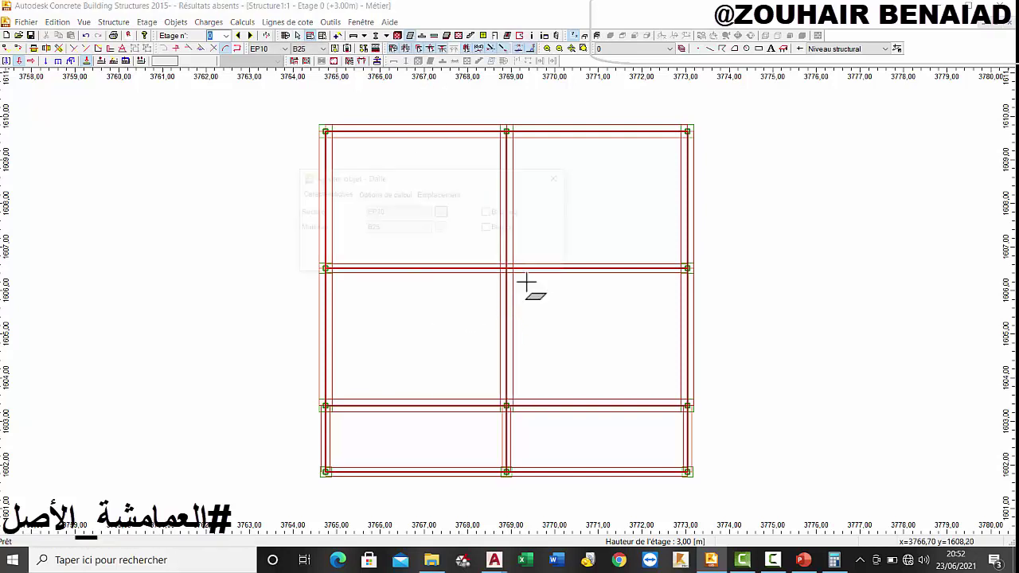
{"action": "left_click", "coordinate": [442, 212]}
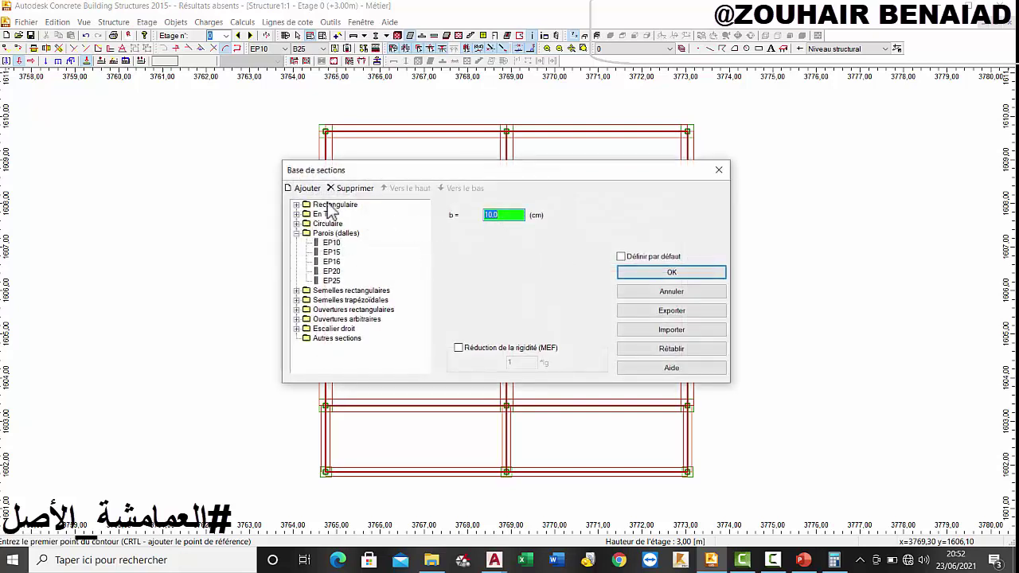
Add a new slab section named 15+5 to the section database and assign it to the slab being added.
{"action": "left_click", "coordinate": [304, 188]}
{"action": "left_click", "coordinate": [333, 291]}
{"action": "left_click", "coordinate": [329, 292]}
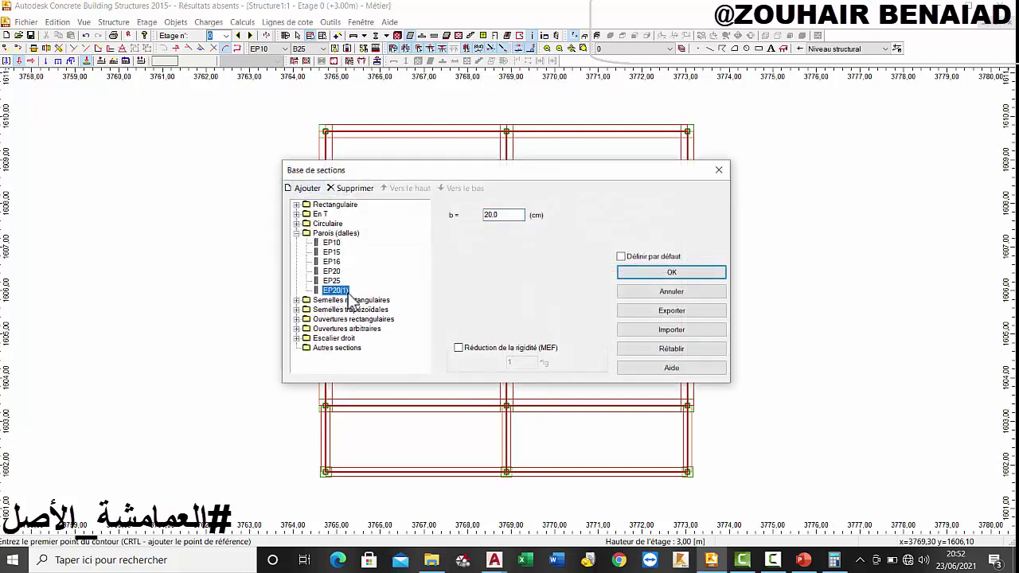
{"action": "type", "text": "15+5"}
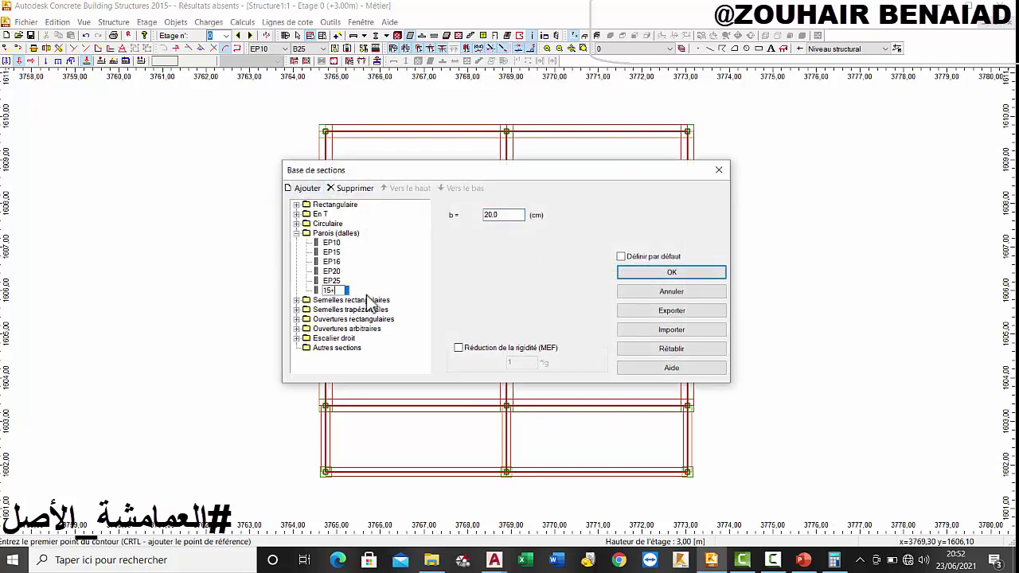
{"action": "left_click", "coordinate": [519, 215]}
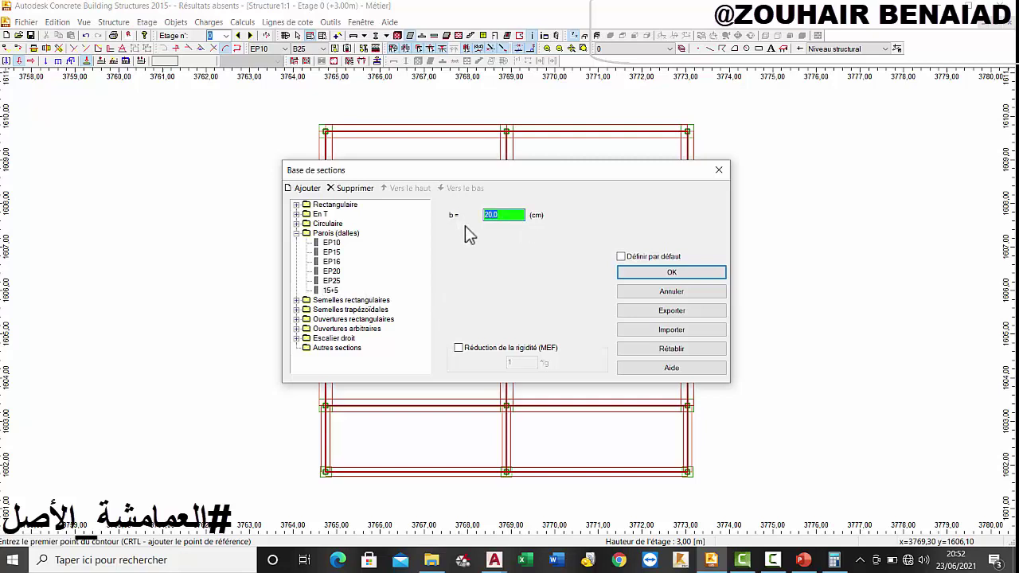
{"action": "left_click", "coordinate": [628, 276]}
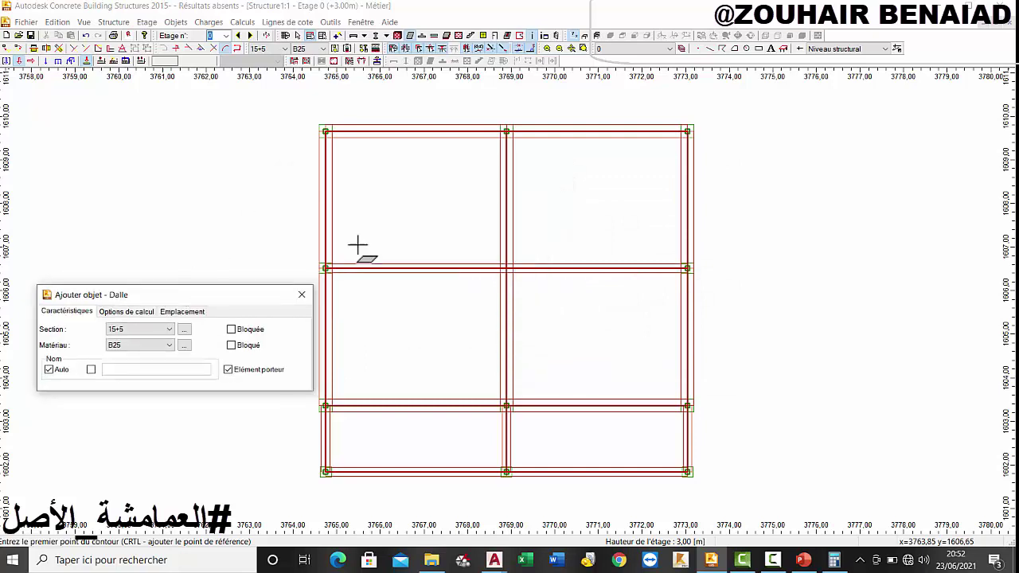
Start the 15+5 slab contour at the plan's upper-left column and run it along the upper beam to the middle column.
{"action": "left_click", "coordinate": [326, 130]}
{"action": "scroll", "coordinate": [506, 132], "scroll_direction": "up", "scroll_amount": 6}
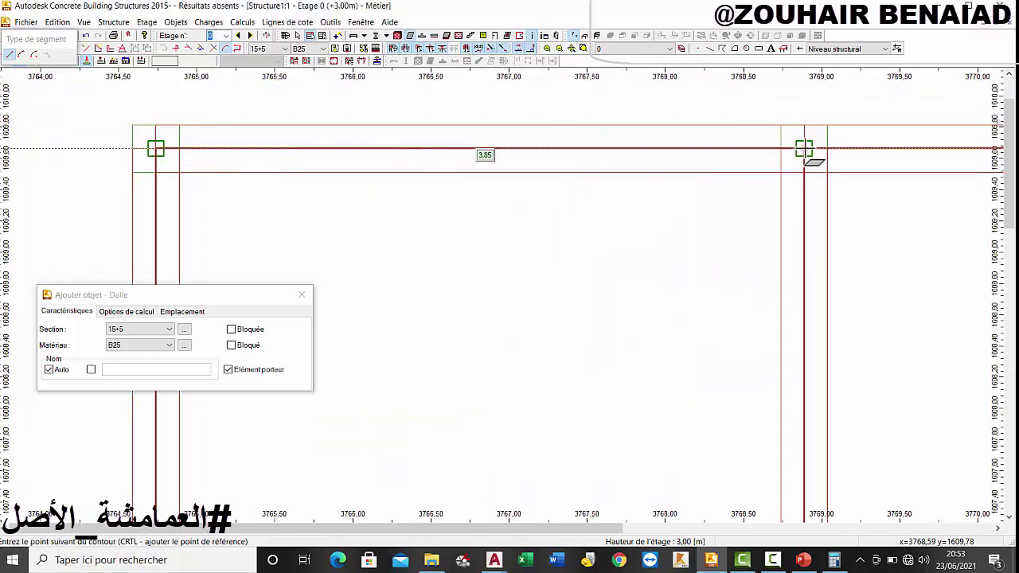
{"action": "left_click", "coordinate": [802, 149]}
{"action": "scroll", "coordinate": [818, 310], "scroll_direction": "down", "scroll_amount": 4}
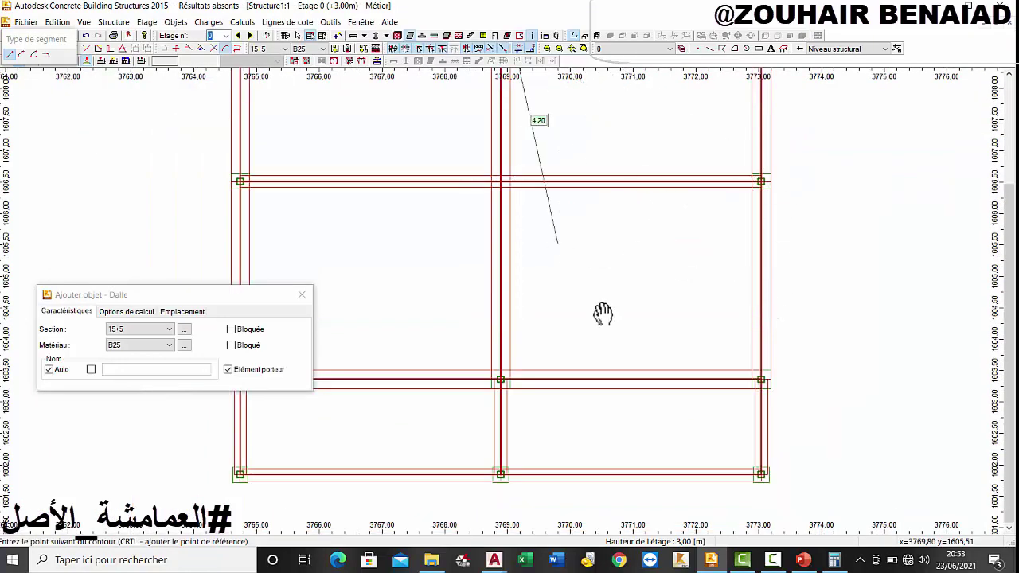
{"action": "scroll", "coordinate": [500, 362], "scroll_direction": "up", "scroll_amount": 3}
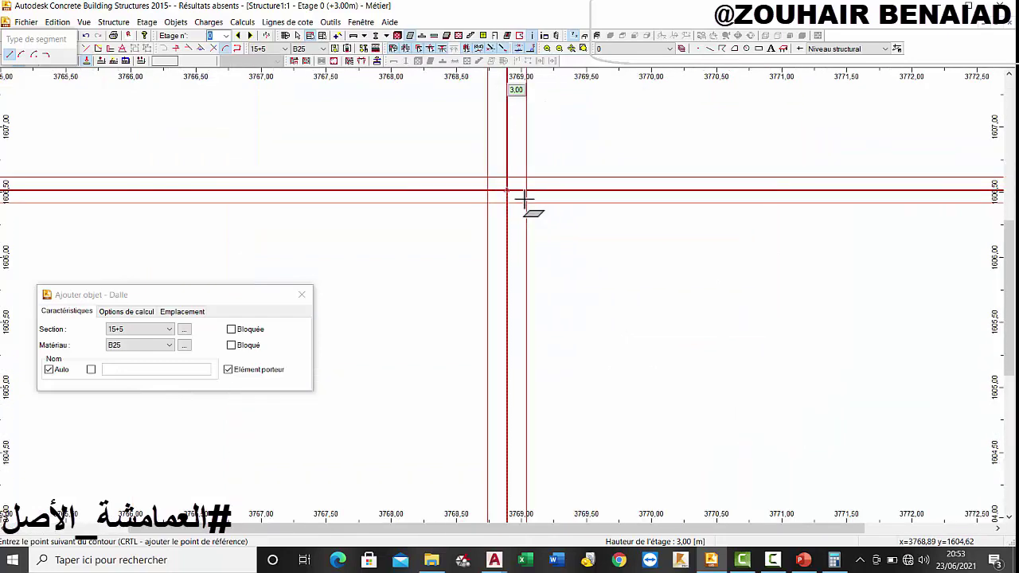